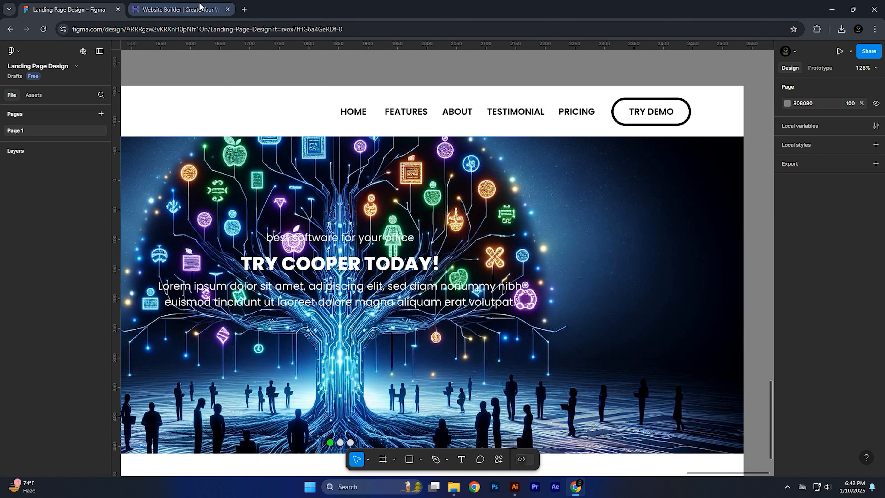
# Switch to the Hostinger website builder page and examine how the WordPress and Website builder dropdown menus open and close.
pyautogui.click(199, 8)
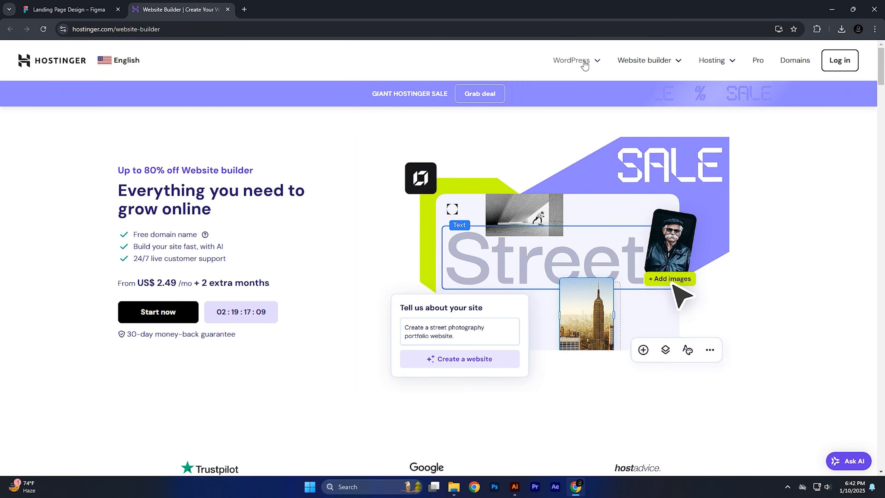
pyautogui.click(596, 62)
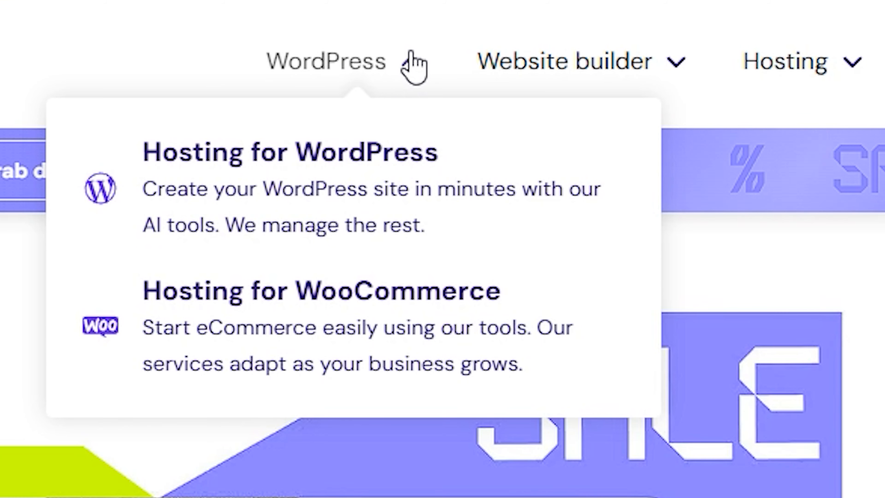
pyautogui.click(345, 54)
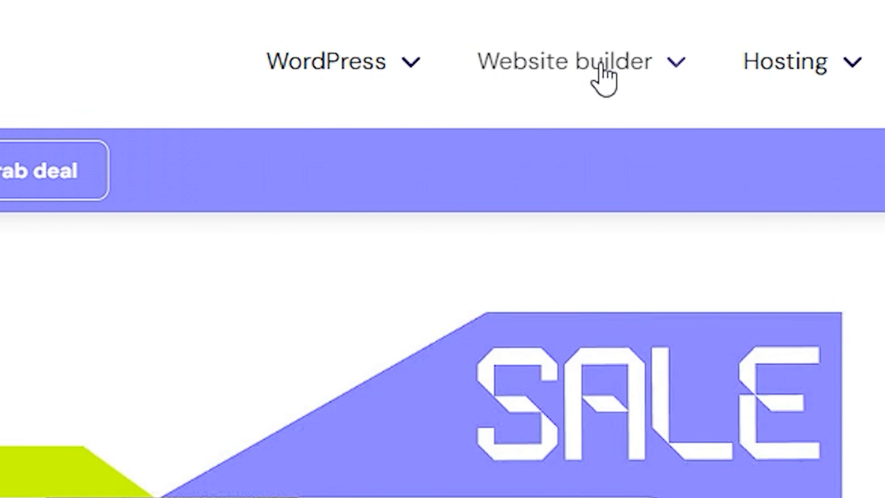
pyautogui.click(551, 63)
pyautogui.doubleClick(551, 61)
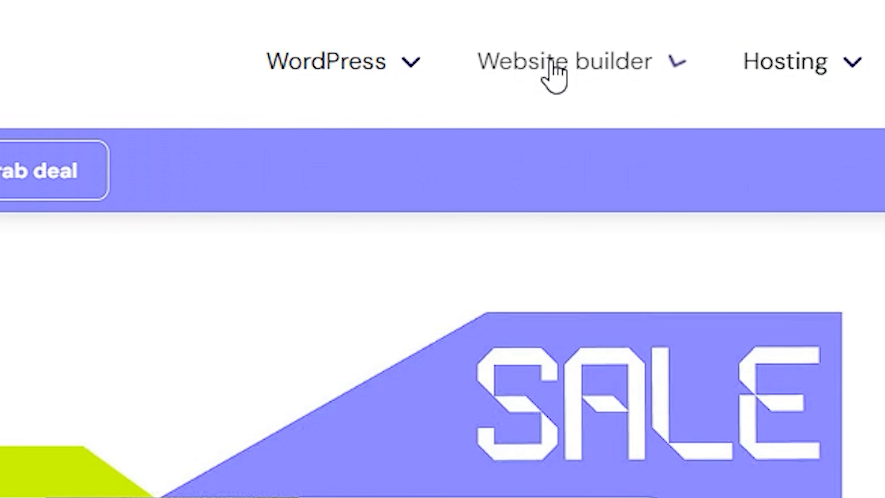
pyautogui.click(511, 61)
pyautogui.click(373, 61)
pyautogui.doubleClick(373, 63)
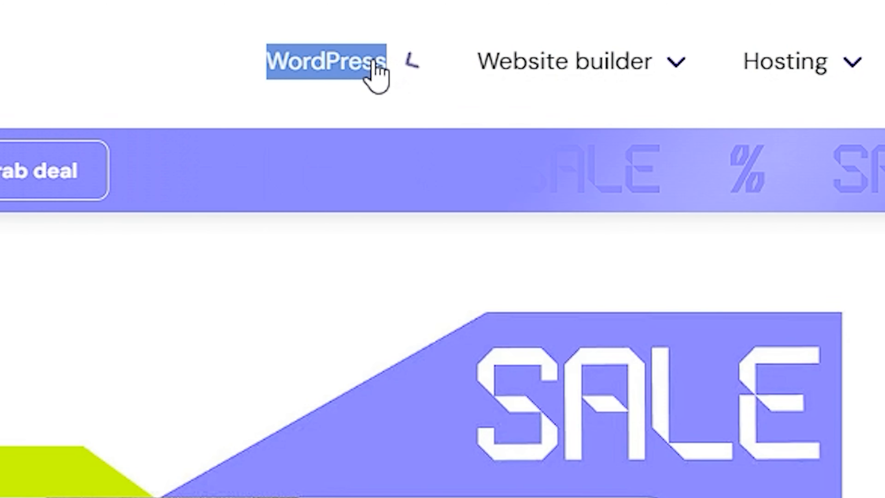
pyautogui.click(539, 61)
pyautogui.click(541, 62)
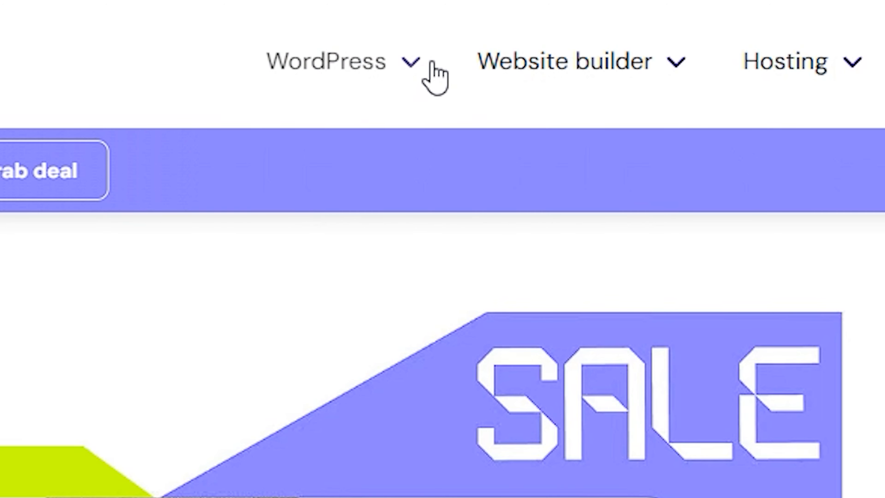
pyautogui.click(345, 66)
pyautogui.click(334, 73)
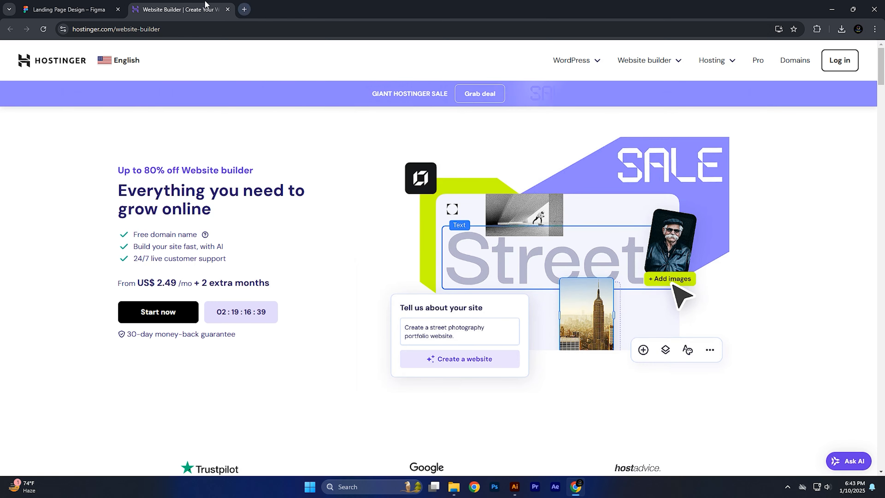
# Switch back to the Figma landing page design and preview the Landing Page frame as a prototype.
pyautogui.click(69, 9)
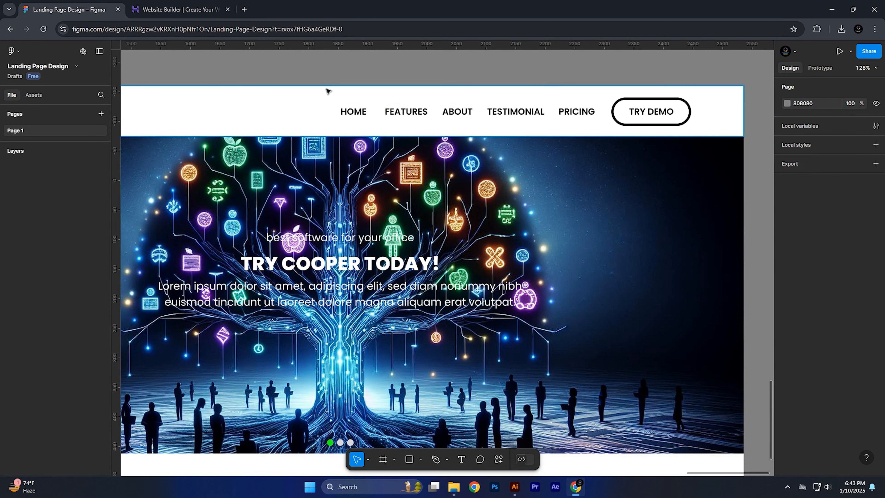
pyautogui.moveTo(318, 93); pyautogui.dragTo(393, 114)
pyautogui.scroll(-1, 353, 118)
pyautogui.click(199, 106)
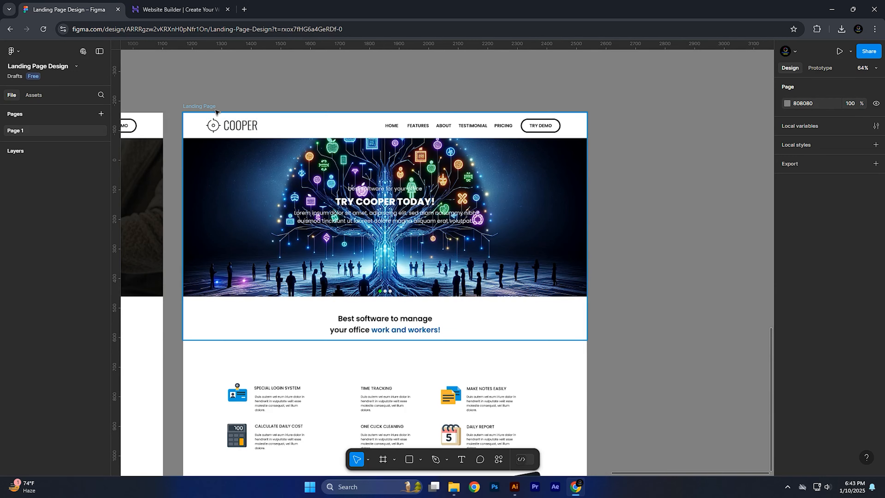
pyautogui.click(839, 51)
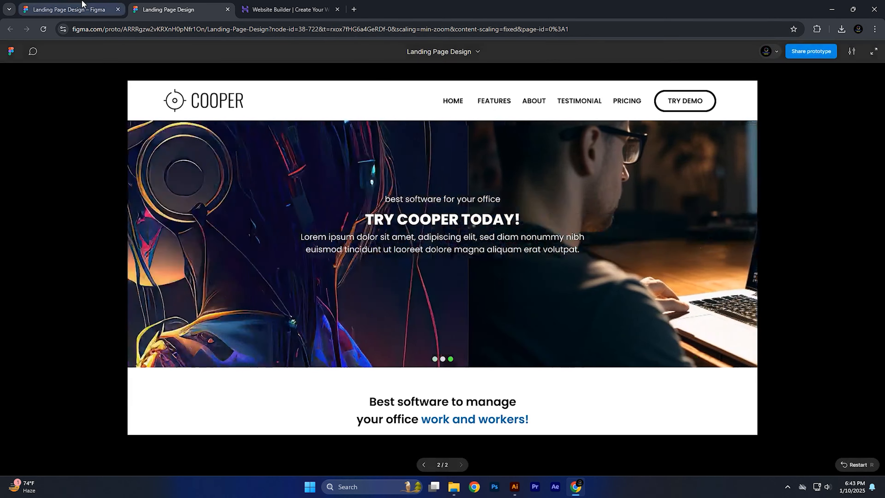
pyautogui.hotkey('ctrl', 'pageup')
# Duplicate the rightmost Landing Page frame on the design canvas.
pyautogui.moveTo(384, 131); pyautogui.dragTo(357, 117)
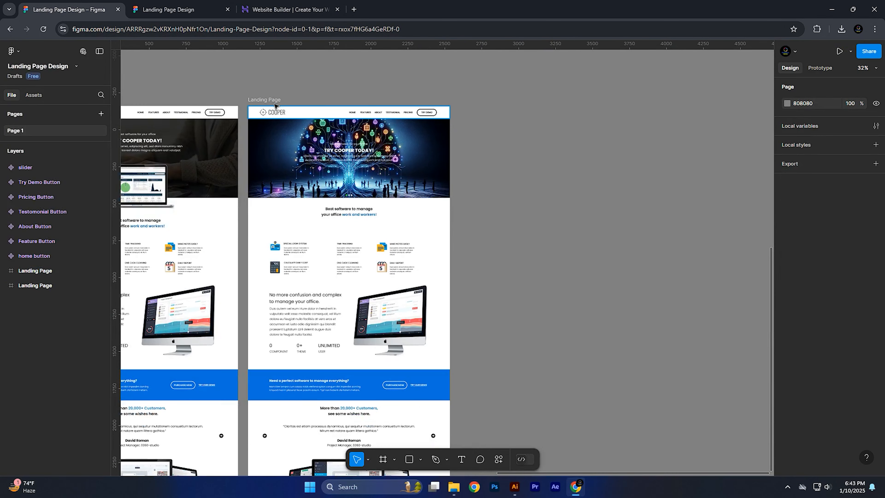
pyautogui.click(268, 101)
pyautogui.hotkey('ctrl', 'd')
# Detach the HOME, FEATURES, ABOUT, TESTIMONIAL and PRICING instances in the duplicated header and ungroup them.
pyautogui.scroll(6, 607, 103)
pyautogui.click(436, 141)
pyautogui.keyDown('shift'); pyautogui.click(487, 141); pyautogui.keyUp('shift')
pyautogui.keyDown('shift'); pyautogui.click(539, 141); pyautogui.keyUp('shift')
pyautogui.keyDown('shift'); pyautogui.click(598, 142); pyautogui.keyUp('shift')
pyautogui.keyDown('shift'); pyautogui.click(655, 142); pyautogui.keyUp('shift')
pyautogui.rightClick(654, 142)
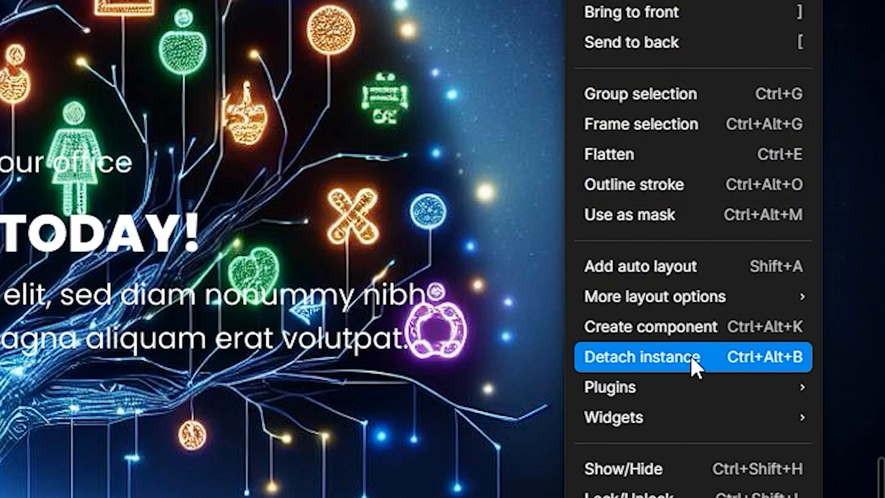
pyautogui.click(602, 365)
pyautogui.rightClick(485, 143)
pyautogui.click(510, 267)
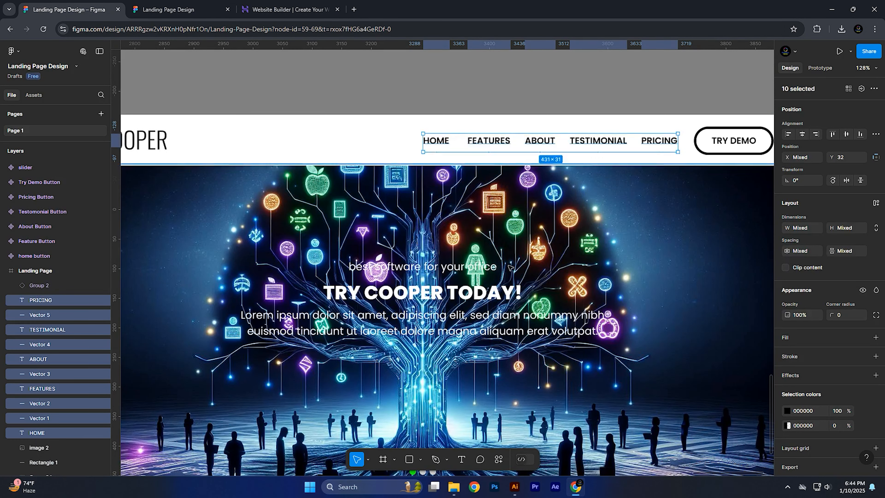
pyautogui.click(510, 127)
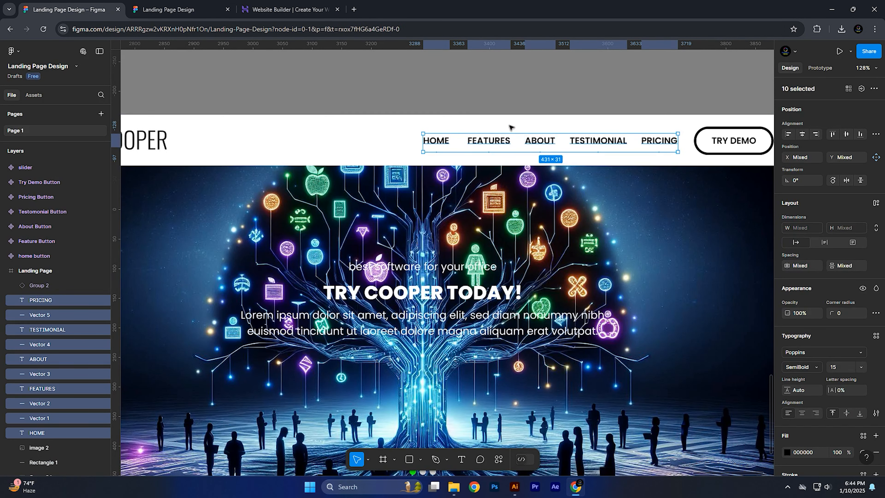
# Check that each header menu label, from HOME to PRICING, can be selected separately.
pyautogui.click(433, 144)
pyautogui.click(484, 145)
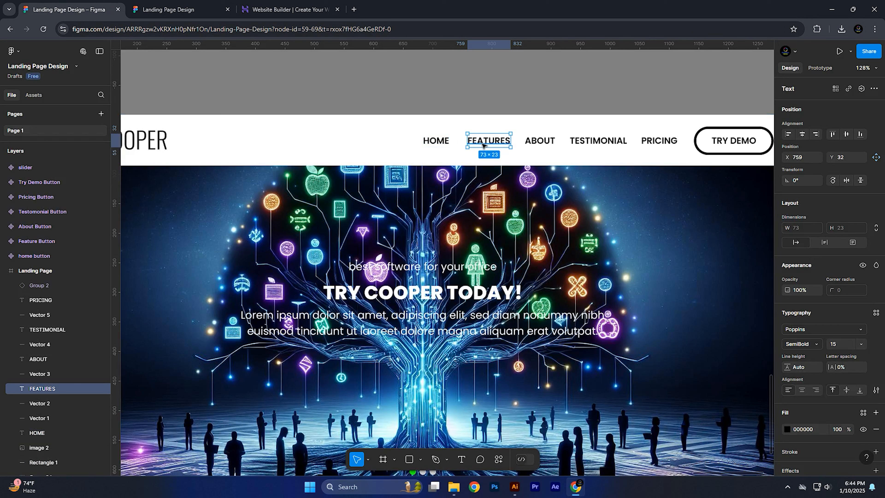
pyautogui.click(543, 143)
pyautogui.click(608, 142)
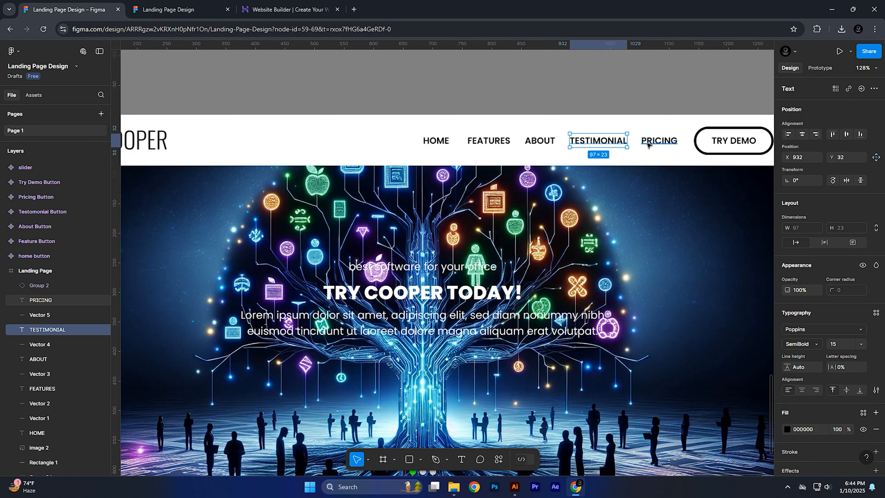
pyautogui.click(649, 143)
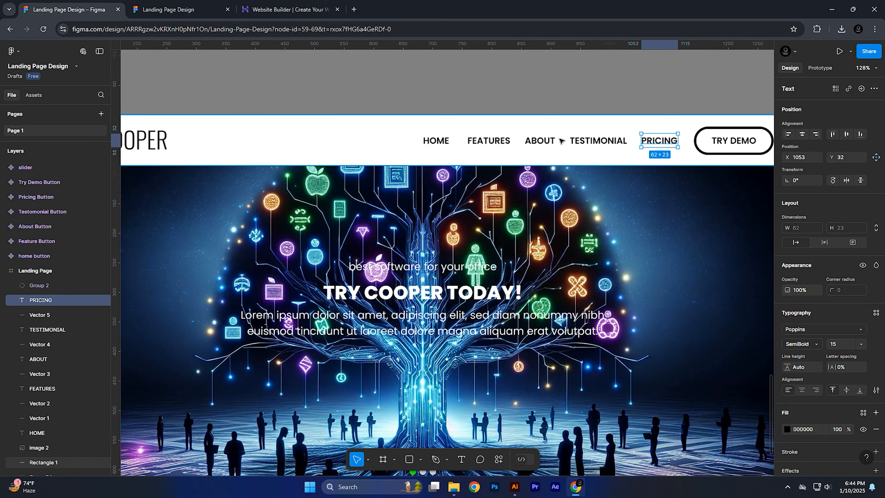
pyautogui.click(484, 98)
# Find an arrow icon with the Iconify plugin using "arrow" and place the filled chevron below the FEATURES label.
pyautogui.click(14, 55)
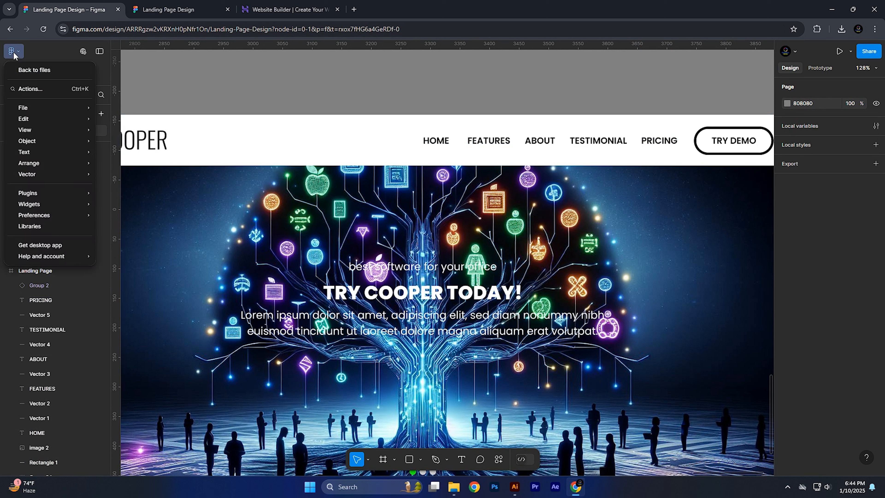
pyautogui.moveTo(50, 194)
pyautogui.click(138, 205)
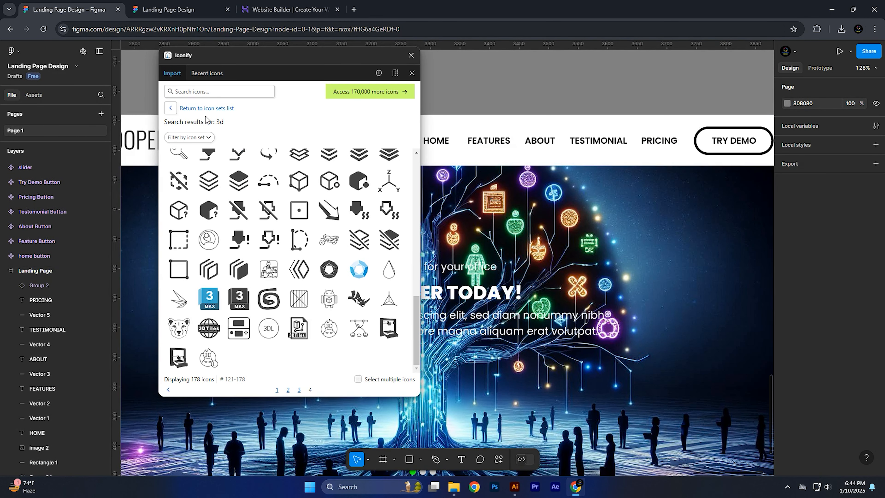
pyautogui.scroll(10, 341, 188)
pyautogui.click(204, 91)
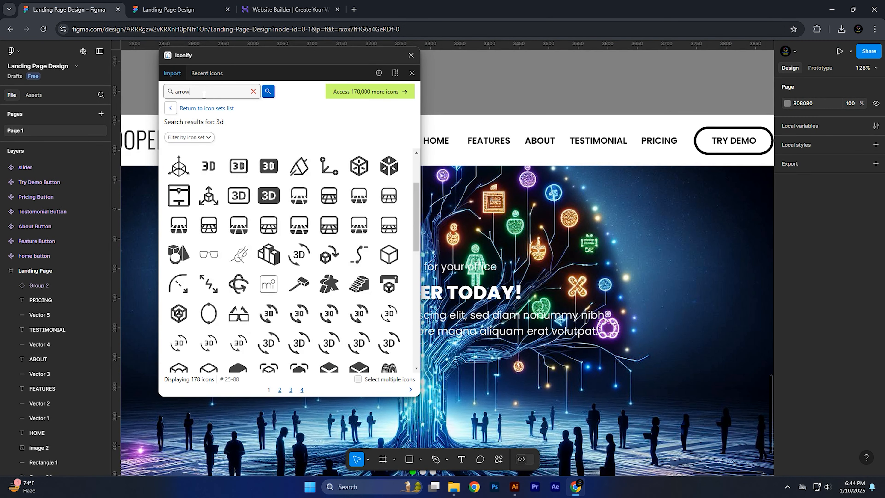
pyautogui.write('arrow')
pyautogui.press('Return')
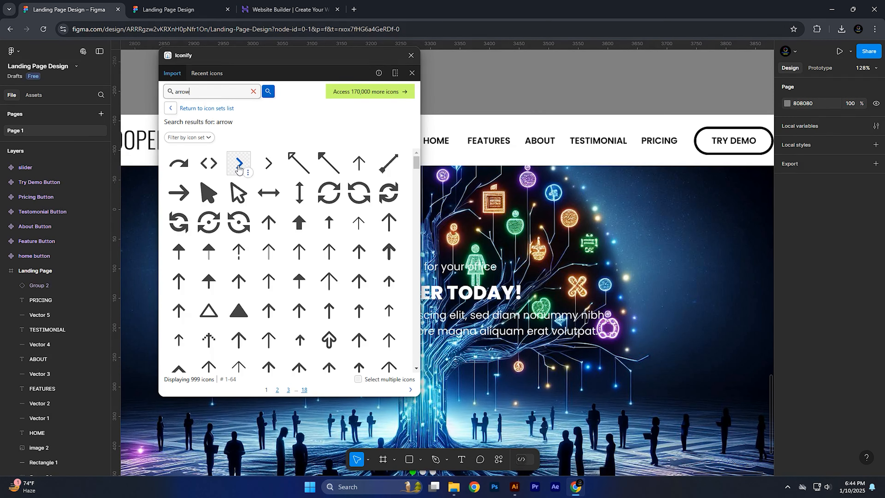
pyautogui.click(239, 165)
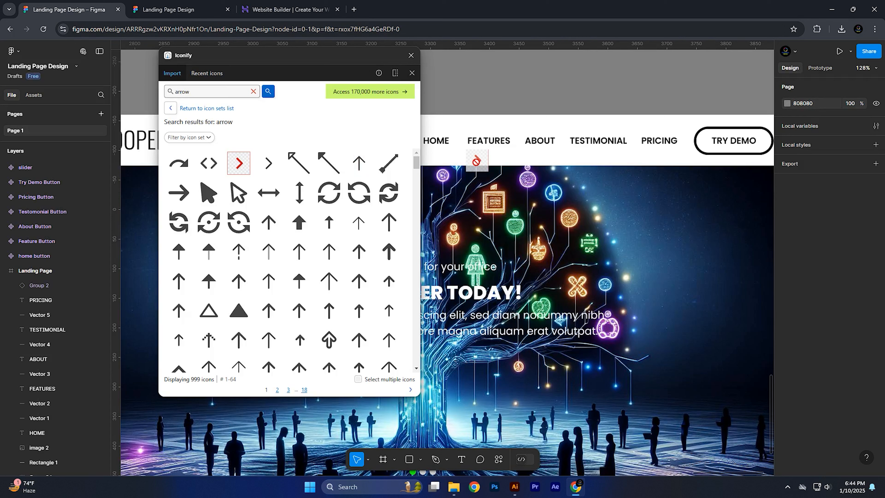
pyautogui.click(410, 57)
# Ungroup the arrow icon from its frame, rotate it to -90° and position it just after the FEATURES label.
pyautogui.scroll(10, 468, 157)
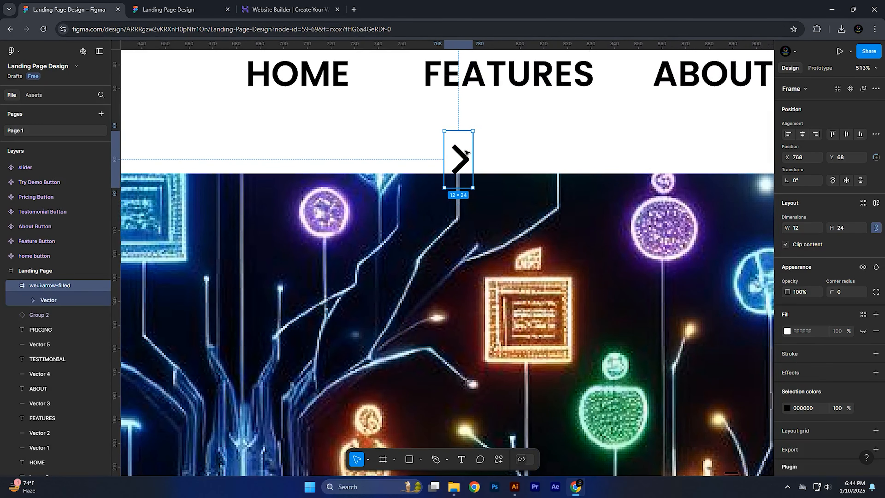
pyautogui.rightClick(466, 143)
pyautogui.click(486, 268)
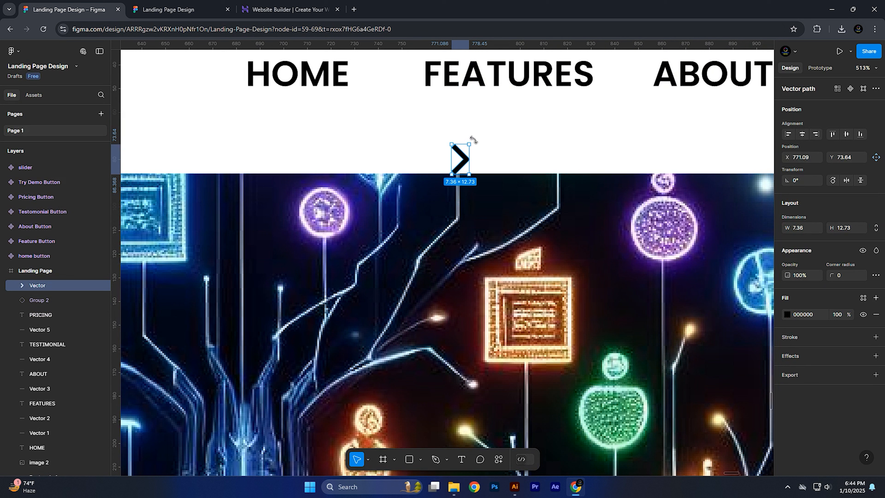
pyautogui.moveTo(473, 140); pyautogui.dragTo(620, 79)
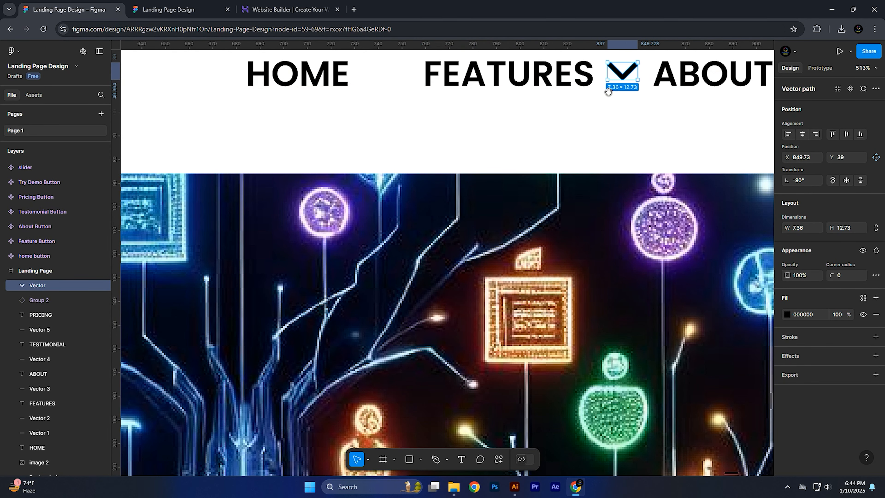
pyautogui.scroll(-5, 515, 132)
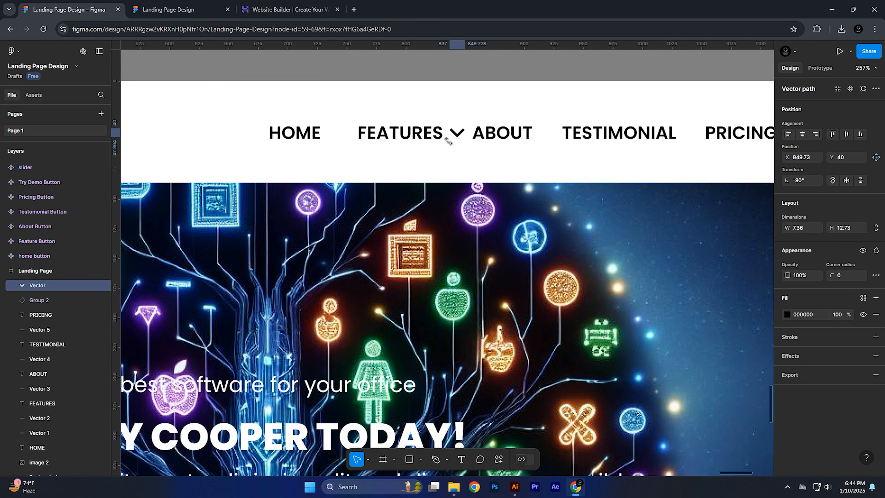
pyautogui.click(498, 63)
pyautogui.moveTo(481, 120); pyautogui.dragTo(421, 132)
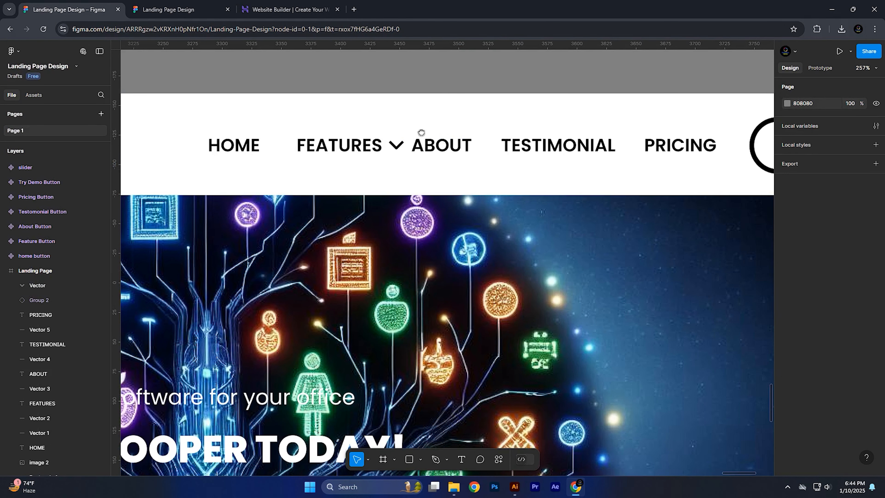
pyautogui.click(392, 150)
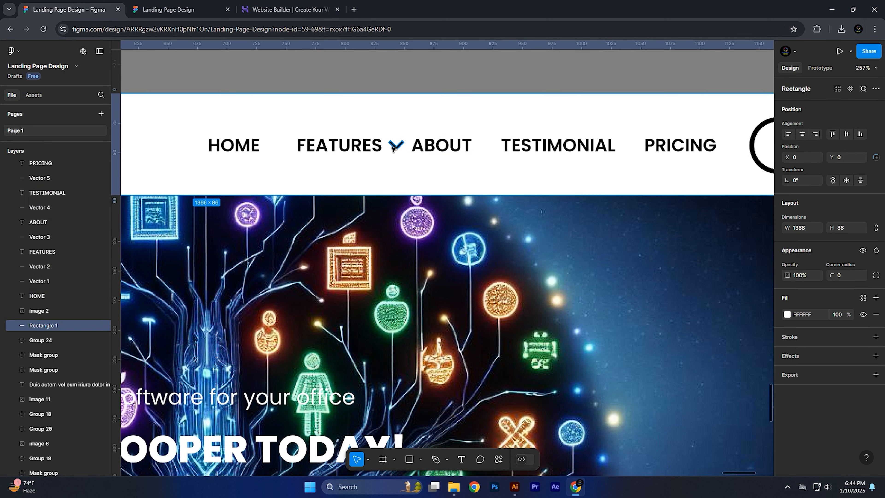
pyautogui.keyDown('shift'); pyautogui.click(361, 150); pyautogui.keyUp('shift')
pyautogui.click(383, 169)
pyautogui.moveTo(397, 146); pyautogui.dragTo(731, 153)
pyautogui.press('Delete')
# Copy the FEATURES chevron to just after PRICING and group the copy with the PRICING label.
pyautogui.moveTo(396, 145); pyautogui.dragTo(731, 149)
pyautogui.keyDown('shift'); pyautogui.click(698, 151); pyautogui.keyUp('shift')
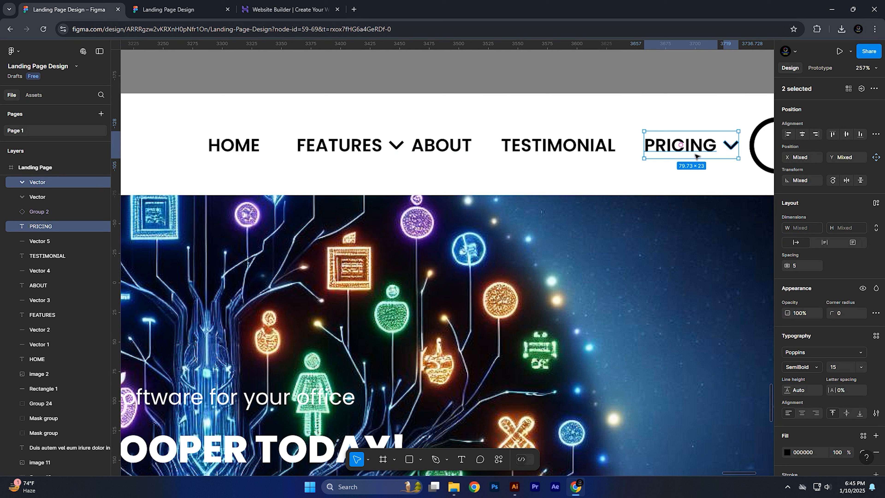
pyautogui.hotkey('ctrl', 'g')
# Group the FEATURES label with its chevron.
pyautogui.click(396, 145)
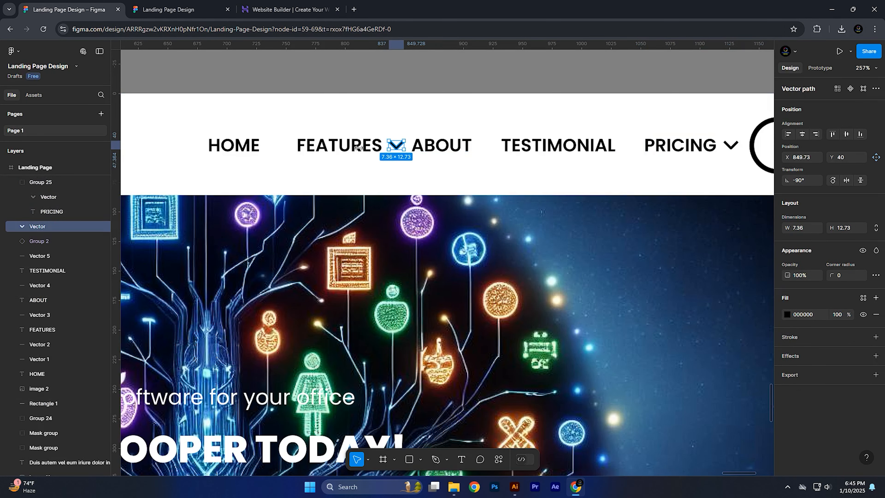
pyautogui.keyDown('shift'); pyautogui.click(340, 149); pyautogui.keyUp('shift')
pyautogui.hotkey('ctrl', 'g')
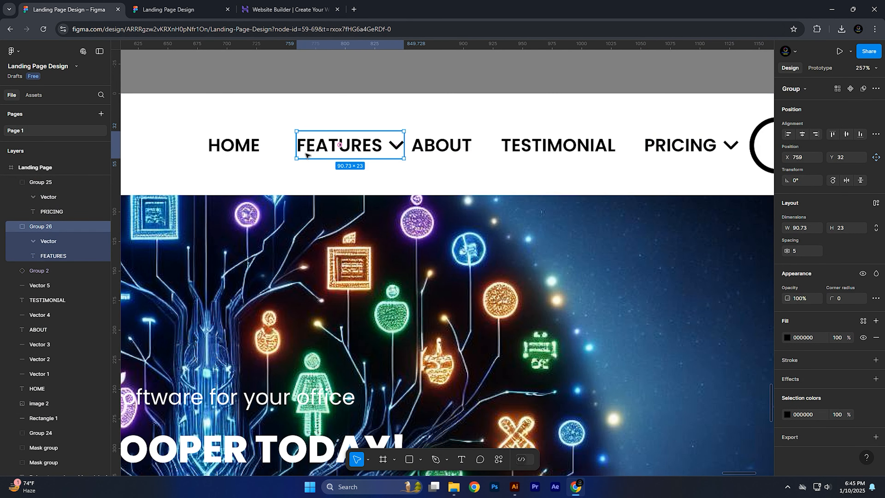
# Check the spacing between HOME and FEATURES, and set the spacing between the FEATURES group and ABOUT to 30.
pyautogui.click(259, 150)
pyautogui.keyDown('shift'); pyautogui.click(361, 150); pyautogui.keyUp('shift')
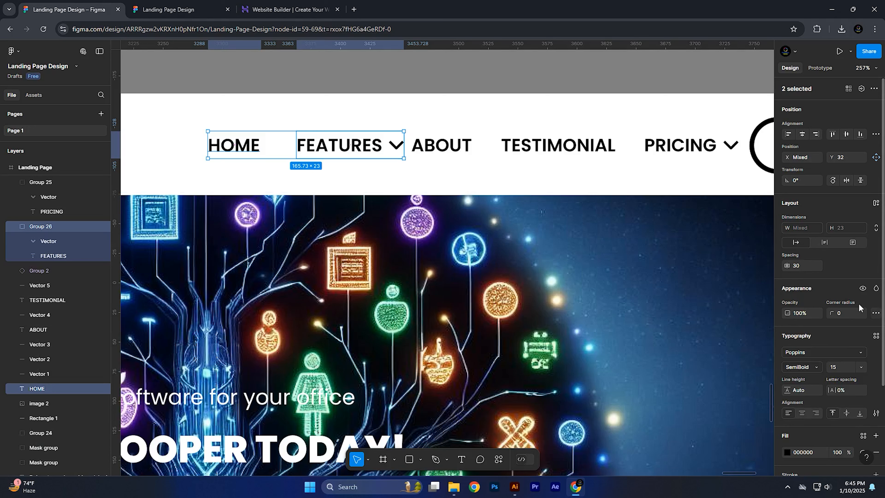
pyautogui.click(441, 145)
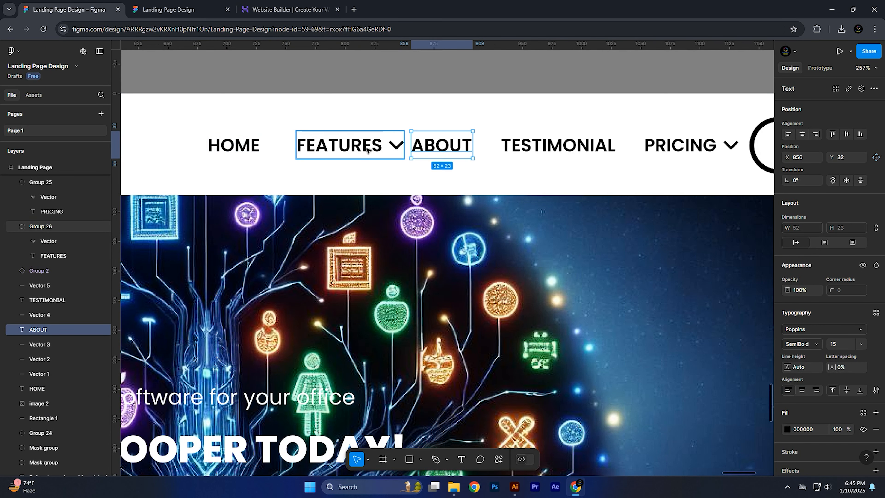
pyautogui.keyDown('shift'); pyautogui.click(342, 146); pyautogui.keyUp('shift')
pyautogui.click(783, 266)
pyautogui.write('3')
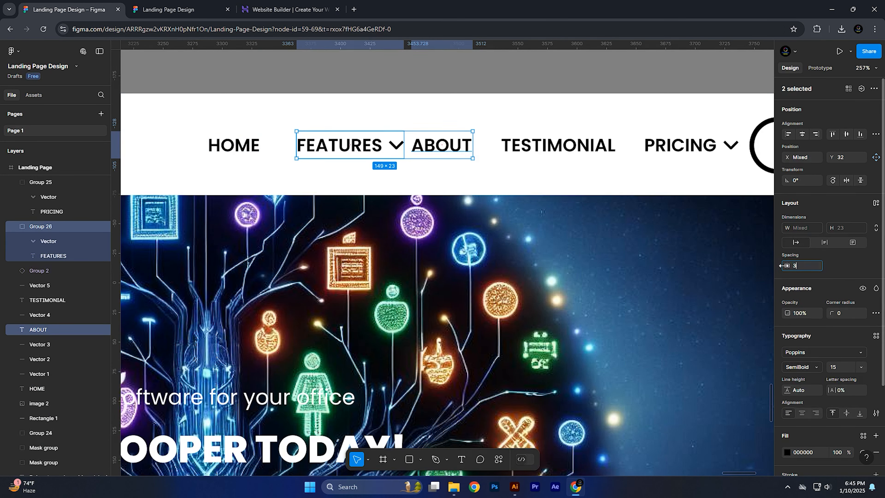
pyautogui.write('0')
pyautogui.press('Return')
# Set the spacing to 30 between ABOUT and TESTIMONIAL, and between TESTIMONIAL and the PRICING group.
pyautogui.click(585, 142)
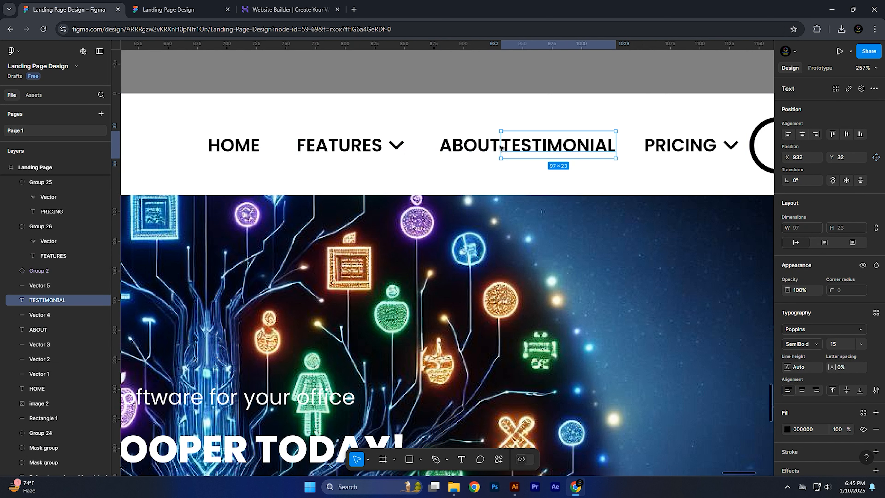
pyautogui.keyDown('shift'); pyautogui.click(499, 146); pyautogui.keyUp('shift')
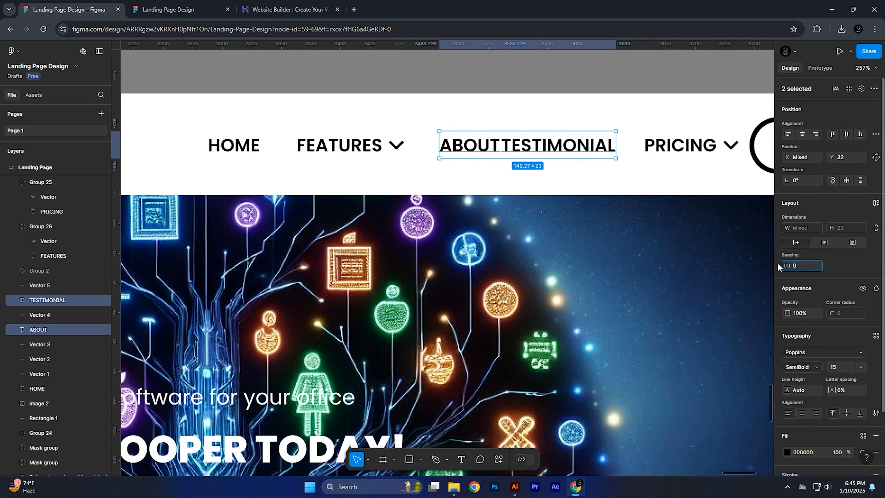
pyautogui.write('30')
pyautogui.press('Return')
pyautogui.click(679, 145)
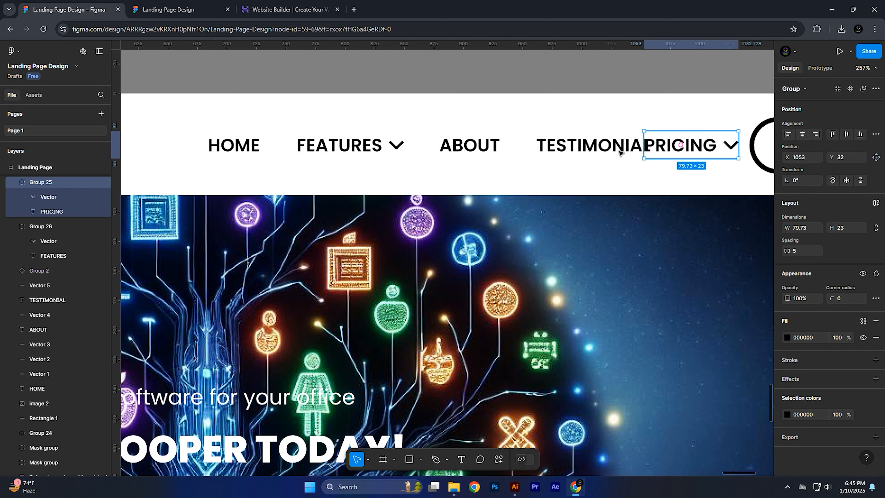
pyautogui.keyDown('shift'); pyautogui.click(619, 153); pyautogui.keyUp('shift')
pyautogui.write('30')
pyautogui.press('Return')
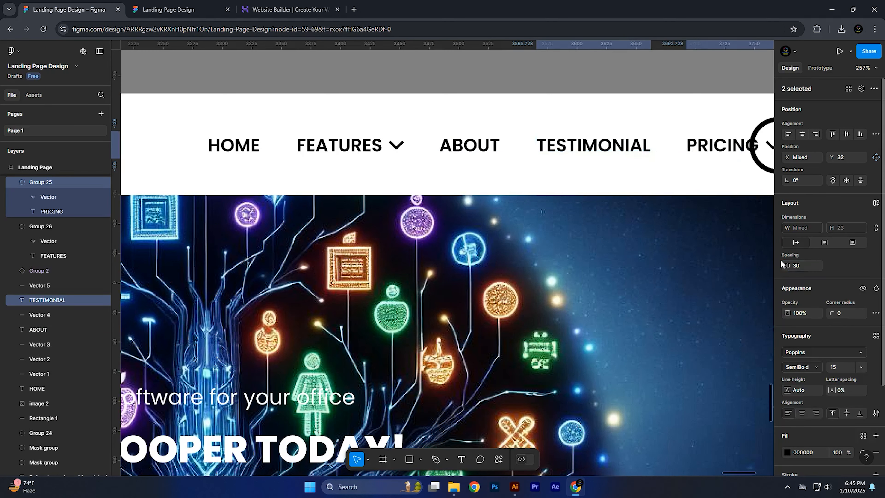
# Move all five header menu items together 80 px to the left, clear of the TRY DEMO button.
pyautogui.keyDown('shift'); pyautogui.click(469, 150); pyautogui.keyUp('shift')
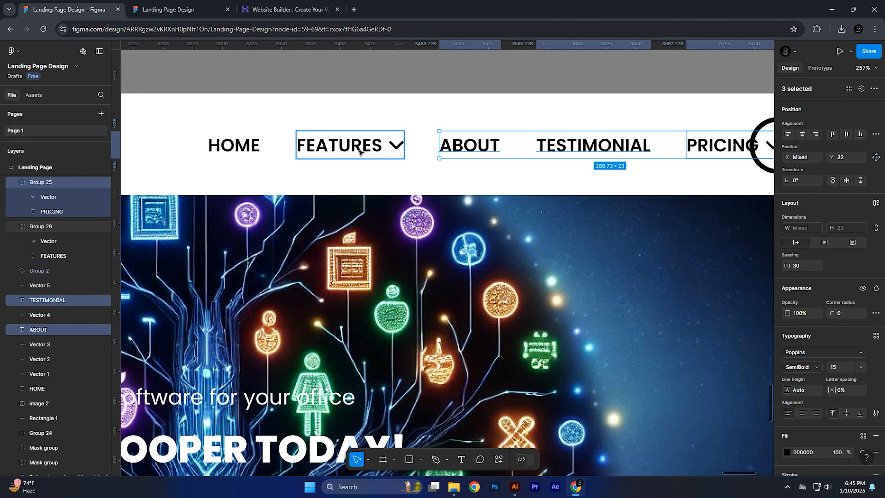
pyautogui.keyDown('shift'); pyautogui.click(339, 146); pyautogui.keyUp('shift')
pyautogui.keyDown('shift'); pyautogui.click(233, 145); pyautogui.keyUp('shift')
pyautogui.scroll(-5, 450, 174)
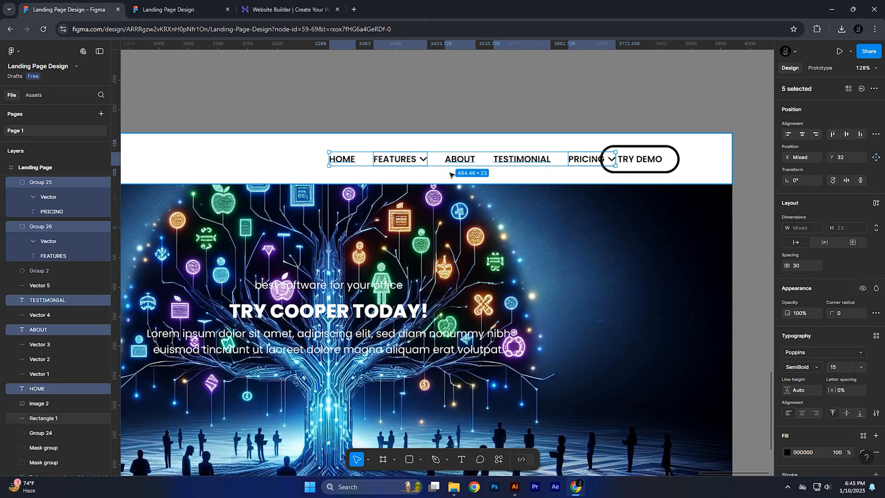
pyautogui.hotkey('shift', 'Left')
pyautogui.hotkey('shift', 'Left')
pyautogui.hotkey('shift', 'Left')
pyautogui.hotkey('shift', 'Left')
pyautogui.hotkey('shift', 'Left')
pyautogui.hotkey('shift', 'Left')
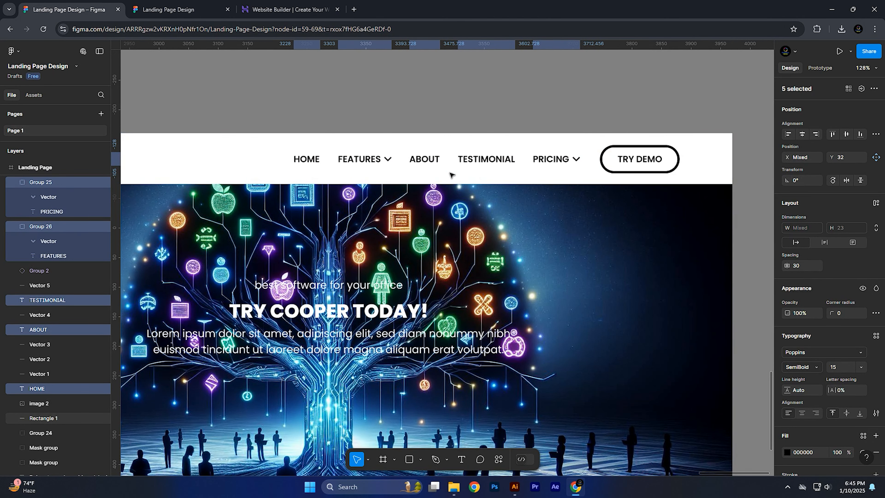
pyautogui.hotkey('shift', 'Left')
pyautogui.hotkey('shift', 'Left')
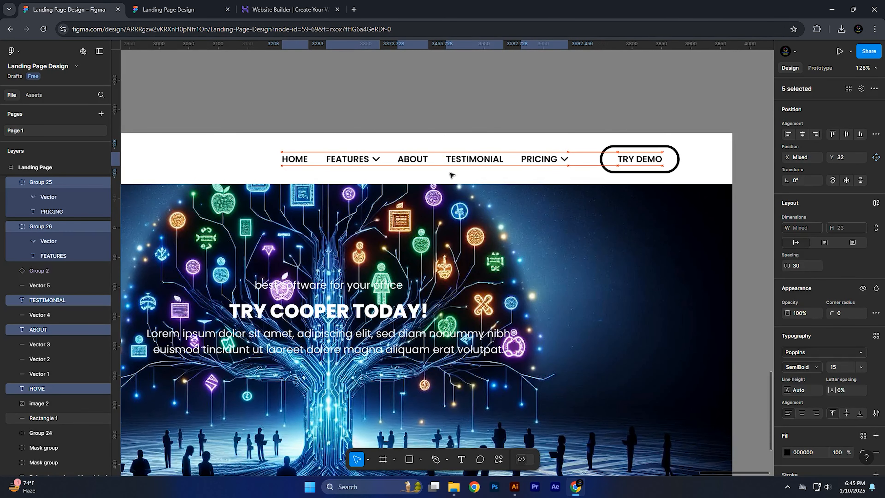
# Preview the landing page prototype to check the header menu, and return to the design file.
pyautogui.click(413, 122)
pyautogui.keyDown('alt'); pyautogui.click(409, 138); pyautogui.keyUp('alt')
pyautogui.moveTo(387, 139); pyautogui.dragTo(431, 137)
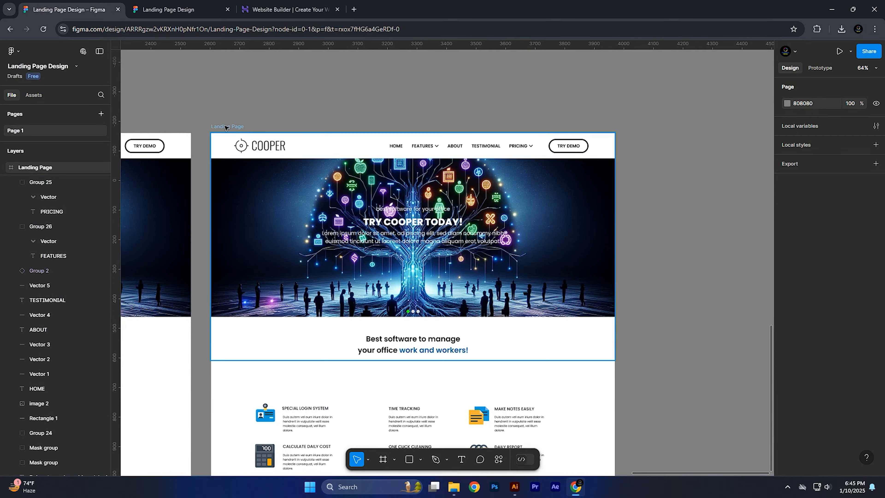
pyautogui.click(839, 51)
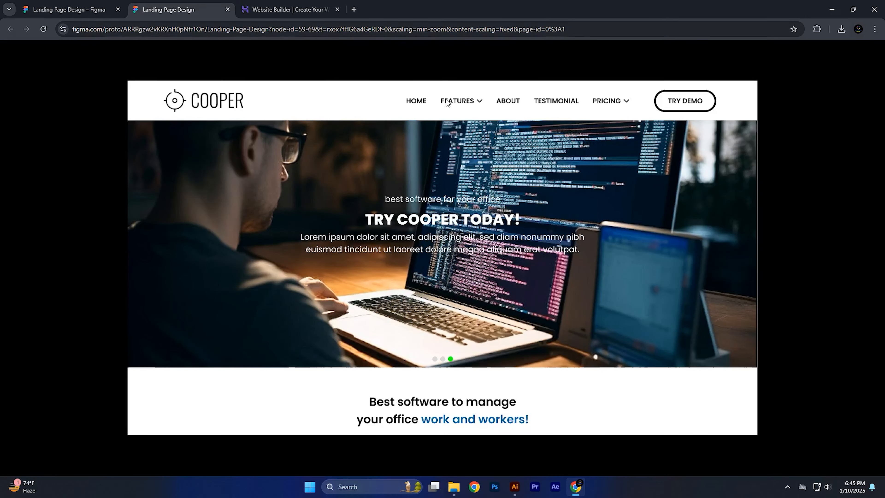
pyautogui.hotkey('ctrl', 'shift', 'Tab')
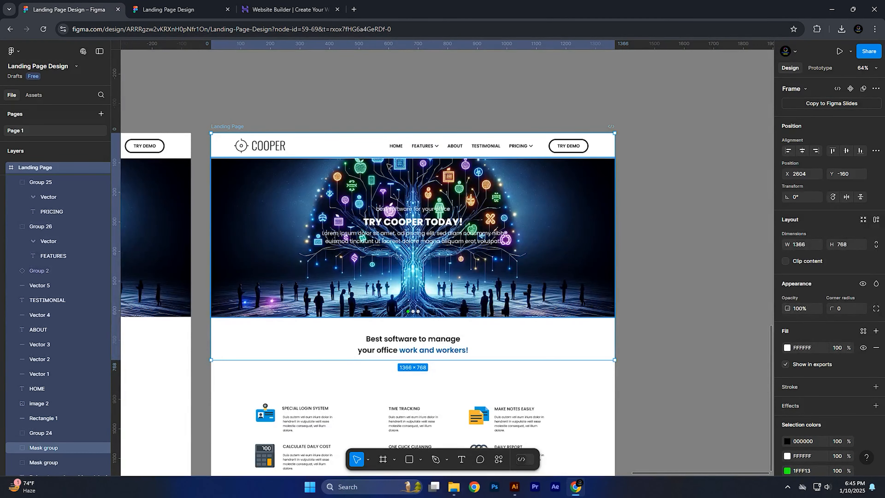
# Draw a white rectangle about 302 × 297 and place it against the header's lower edge below FEATURES, at X 668, Y 86.
pyautogui.click(372, 150)
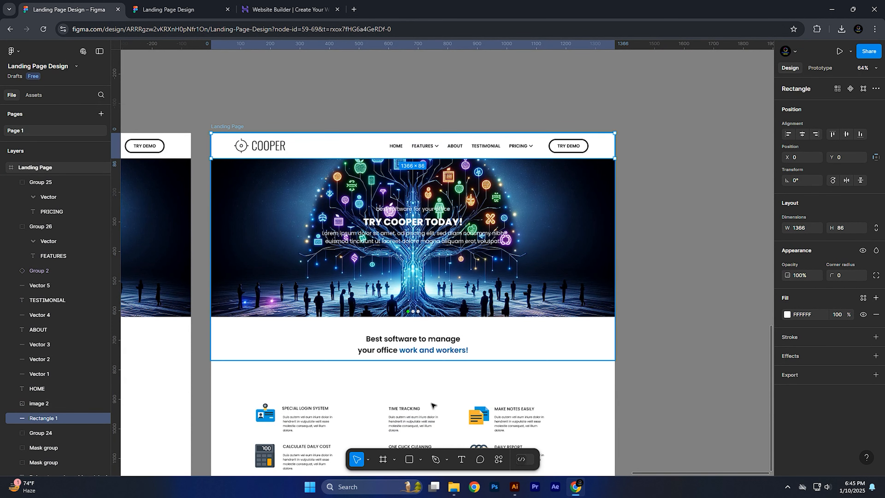
pyautogui.scroll(5, 371, 144)
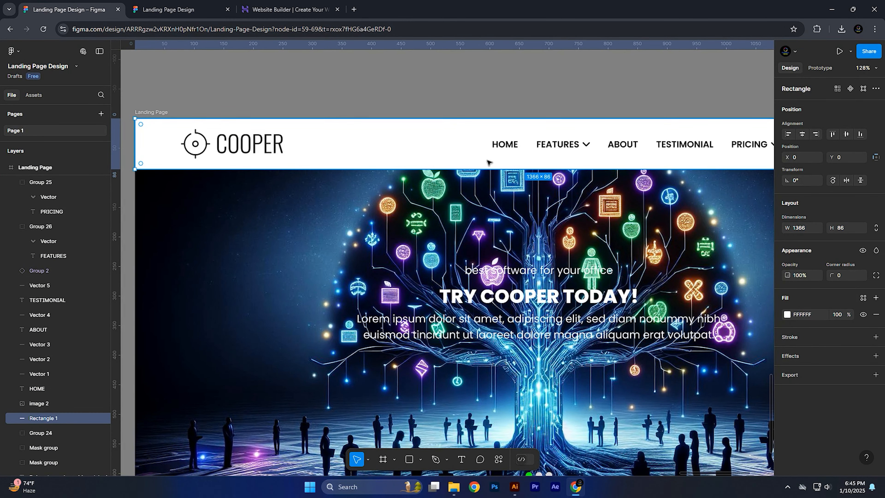
pyautogui.scroll(-5, 423, 190)
pyautogui.press('r')
pyautogui.moveTo(283, 191)
pyautogui.mouseDown()
pyautogui.moveTo(409, 271)
pyautogui.moveTo(367, 273)
pyautogui.moveTo(372, 279)
pyautogui.mouseUp()
pyautogui.moveTo(323, 240); pyautogui.dragTo(512, 228)
pyautogui.scroll(10, 508, 227)
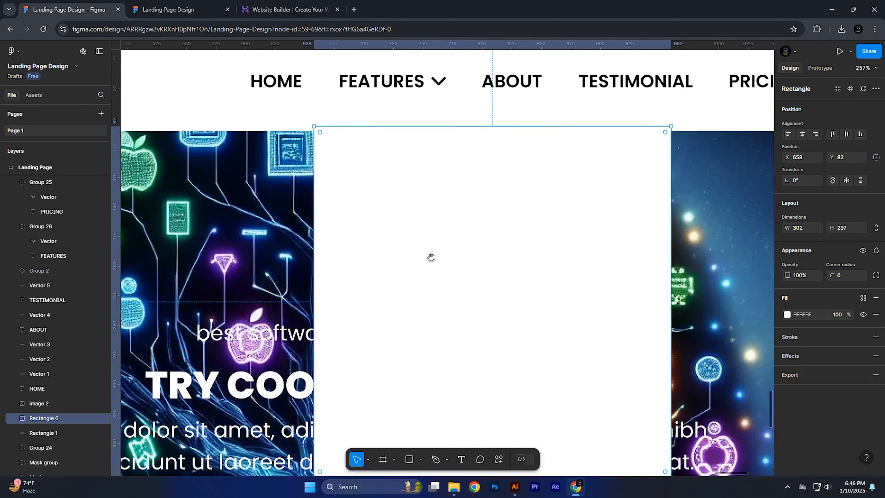
pyautogui.moveTo(431, 257); pyautogui.dragTo(446, 247)
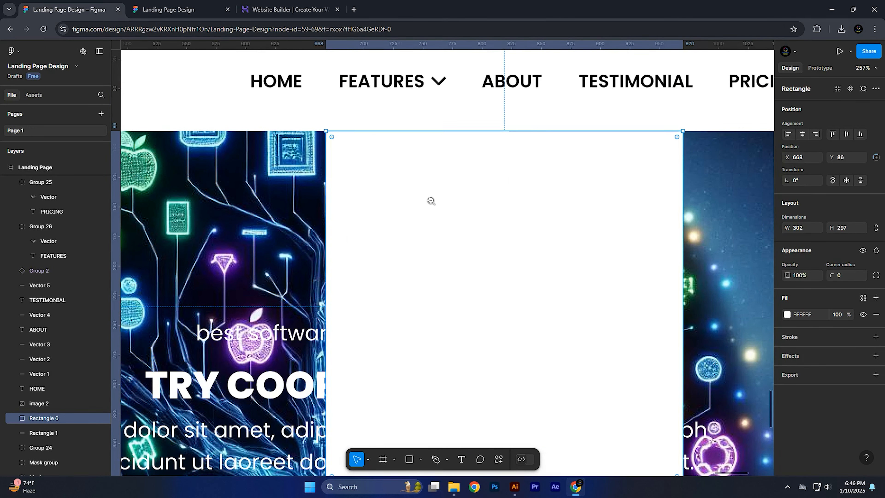
pyautogui.scroll(-2, 430, 201)
pyautogui.moveTo(440, 201)
pyautogui.mouseDown()
pyautogui.moveTo(405, 194)
pyautogui.moveTo(436, 202)
pyautogui.mouseUp()
pyautogui.scroll(2, 405, 194)
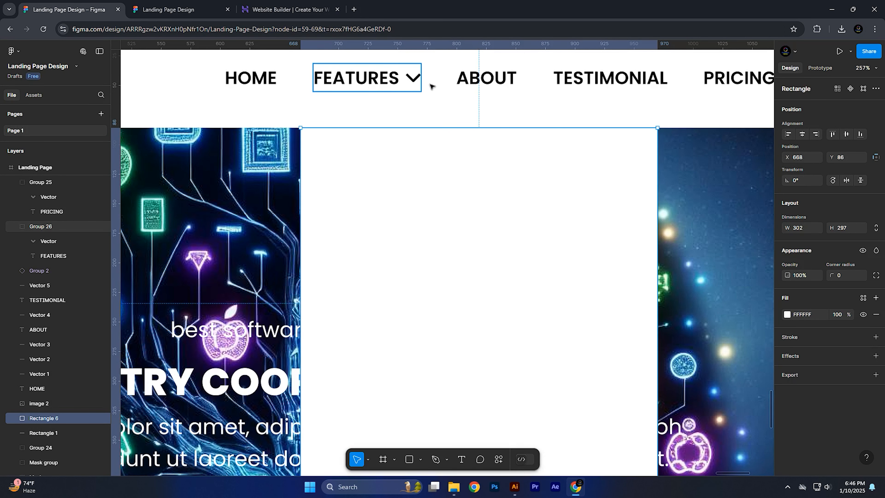
# Copy the ABOUT label into the upper part of the white rectangle and change the copy's text to ".Net Coding".
pyautogui.click(497, 79)
pyautogui.moveTo(497, 79); pyautogui.dragTo(367, 169)
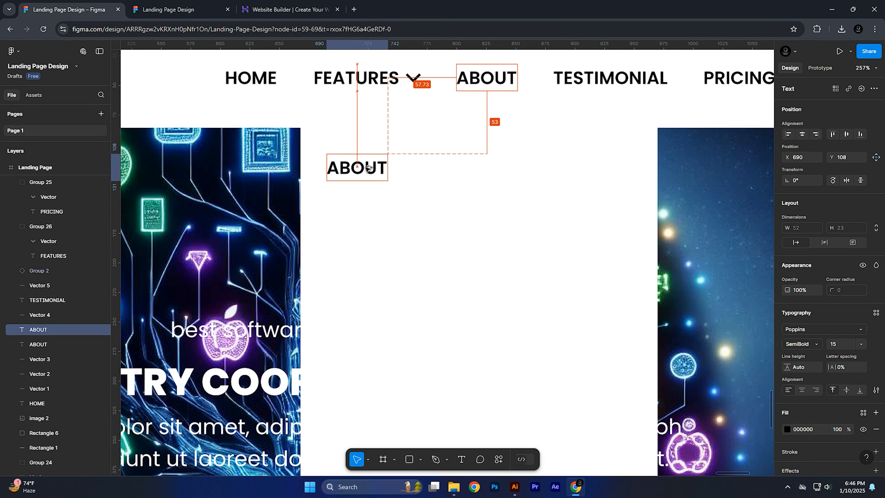
pyautogui.doubleClick(368, 168)
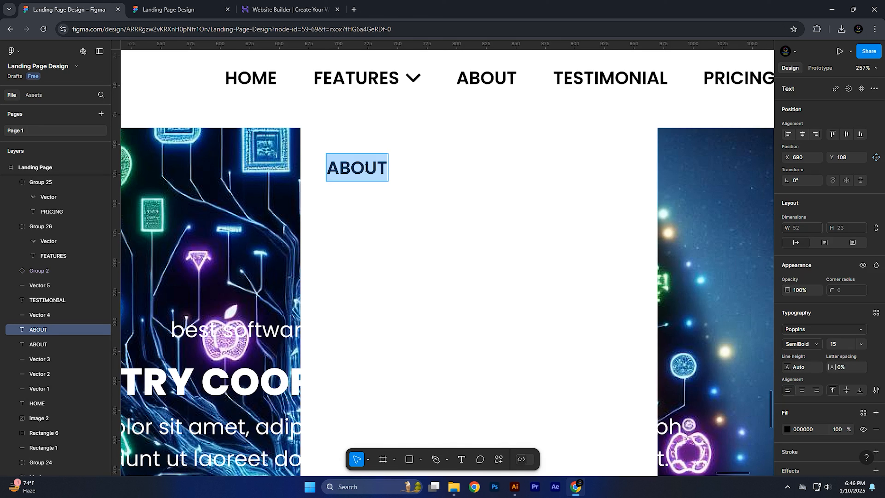
pyautogui.write('>net')
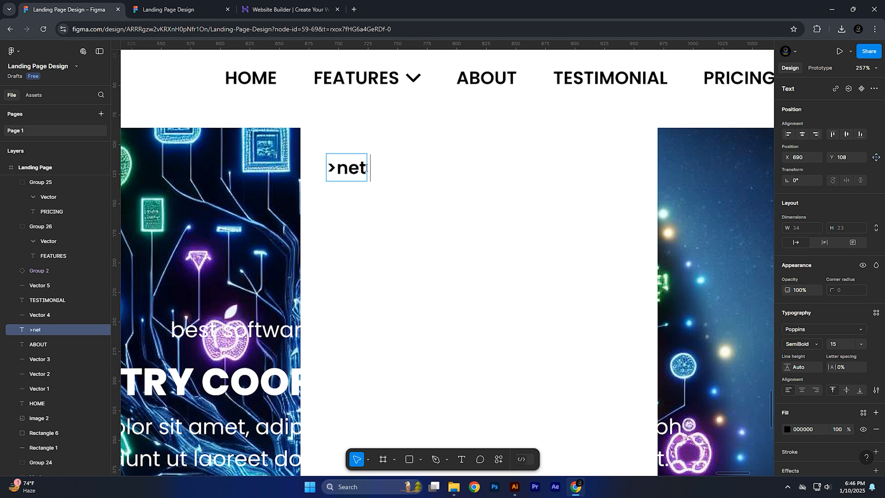
pyautogui.hotkey('ctrl', 'a')
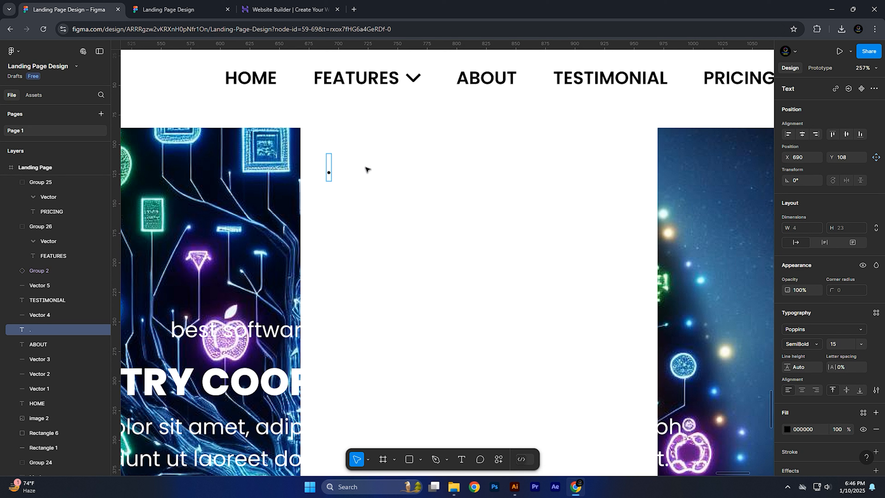
pyautogui.write('Net')
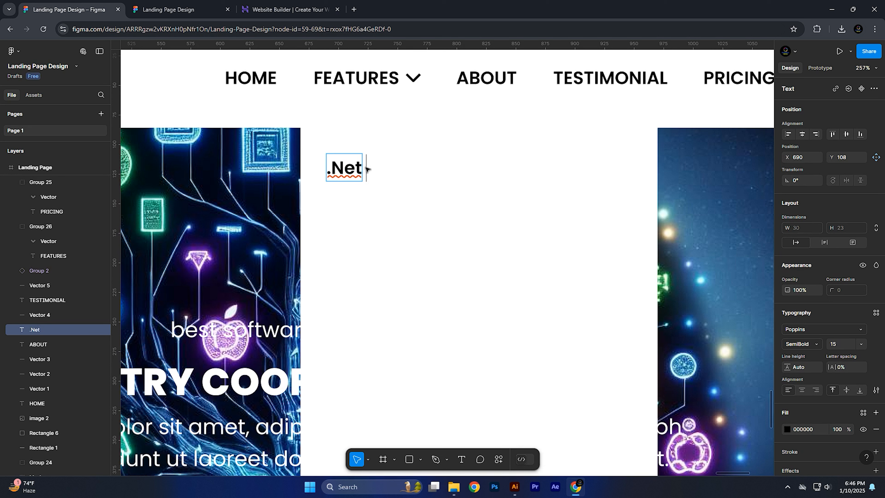
pyautogui.write(' Coding')
# Set the .Net Coding text to size 20 and Regular weight.
pyautogui.hotkey('ctrl', 'a')
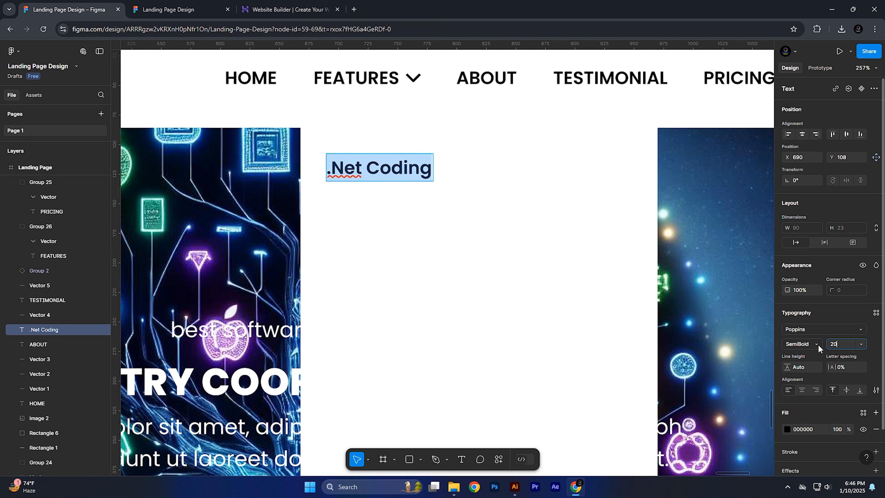
pyautogui.write('20')
pyautogui.press('Return')
pyautogui.click(806, 345)
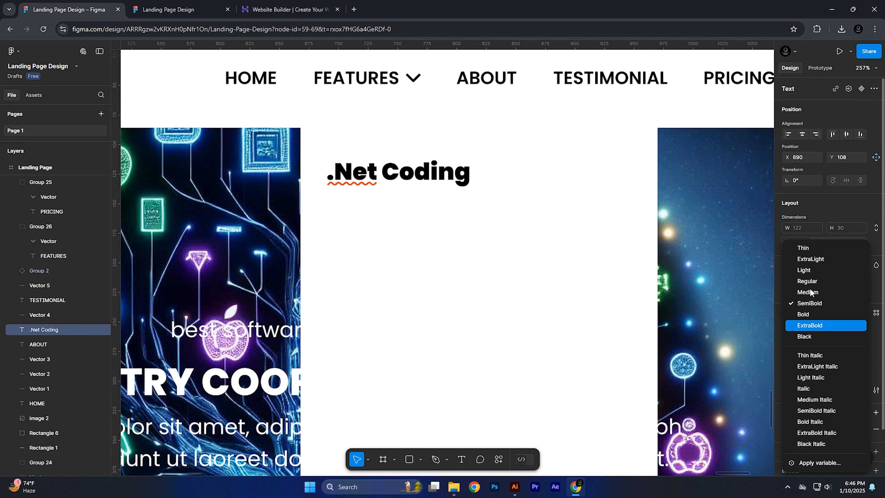
pyautogui.click(806, 281)
pyautogui.press('Escape')
# Duplicate .Net Coding below itself, change the copy's text to "HTML Coding", and duplicate that entry once more below.
pyautogui.press('-')
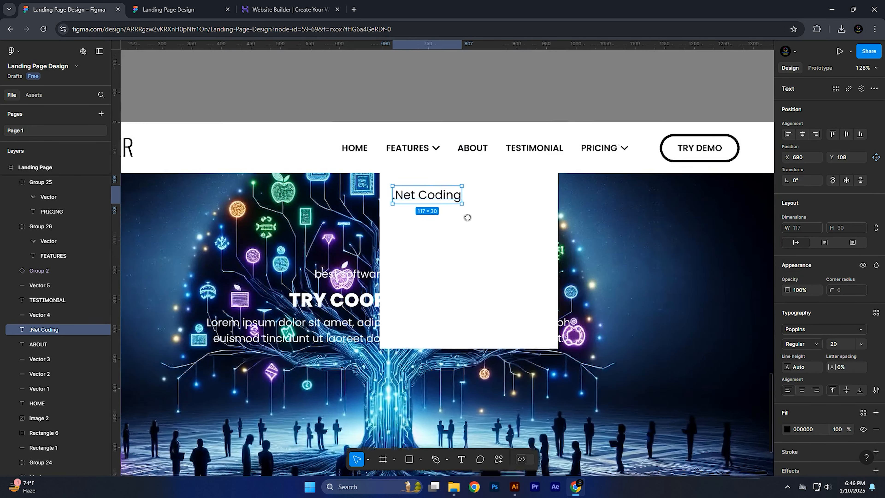
pyautogui.hscroll(2, 451, 212)
pyautogui.scroll(-1, 451, 211)
pyautogui.keyDown('alt'); pyautogui.moveTo(417, 190); pyautogui.dragTo(364, 211); pyautogui.keyUp('alt')
pyautogui.doubleClick(415, 214)
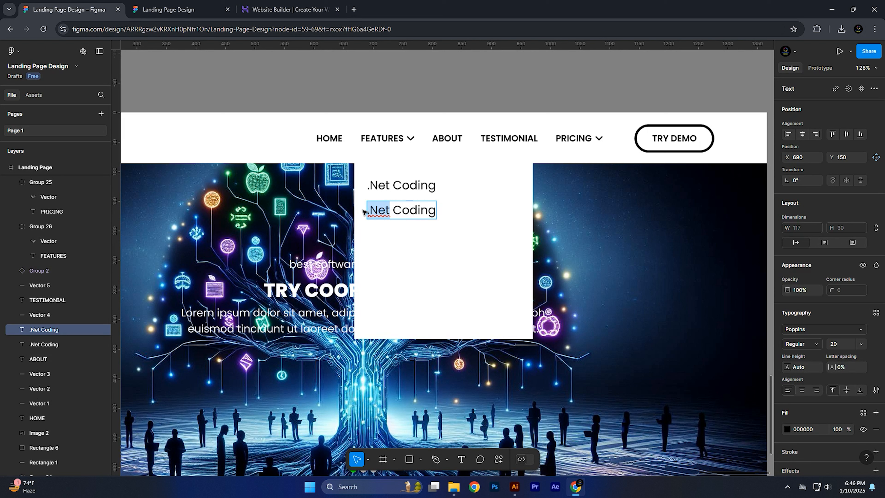
pyautogui.write('HTML')
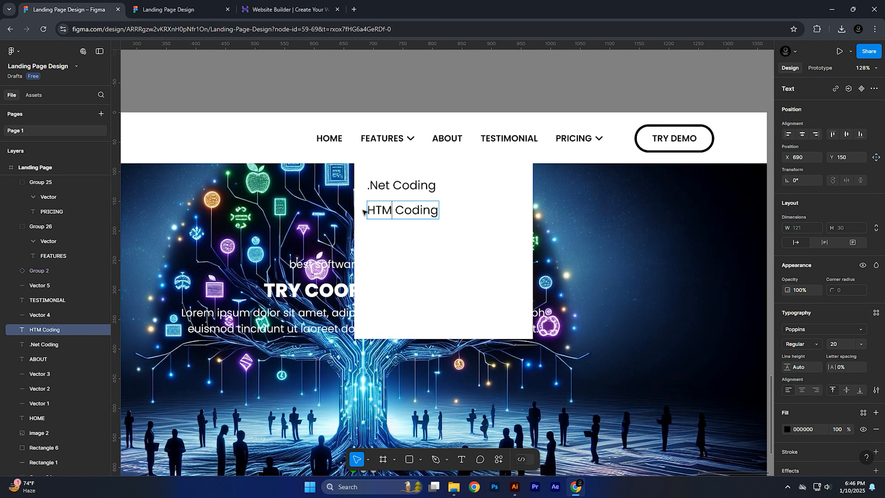
pyautogui.press('Escape')
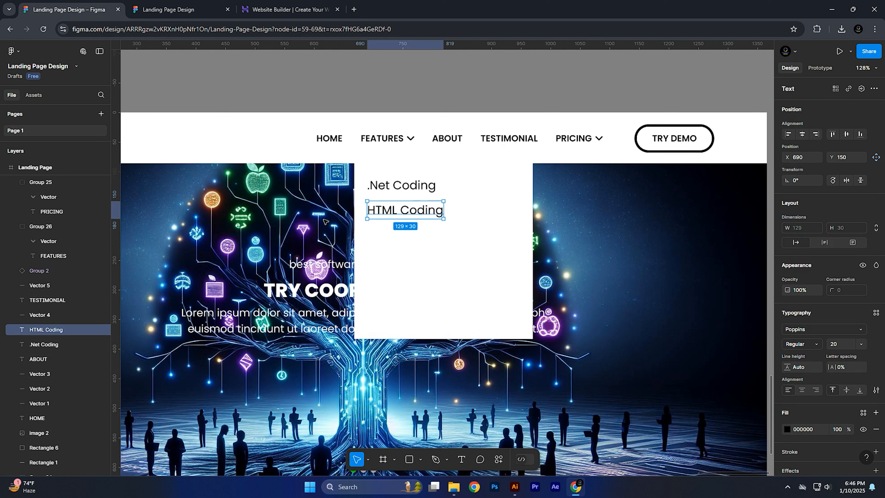
pyautogui.keyDown('alt'); pyautogui.moveTo(420, 213); pyautogui.dragTo(416, 240); pyautogui.keyUp('alt')
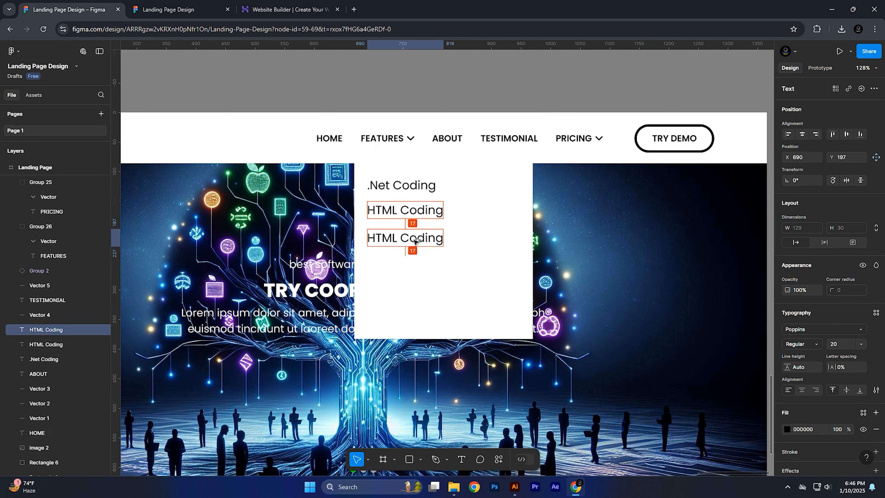
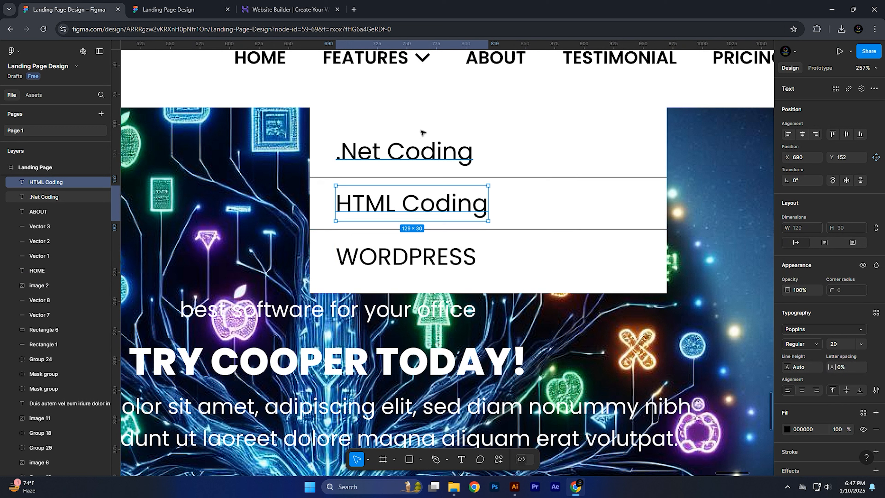
# Move the .Net Coding entry and the divider line below it up by 10 px each.
pyautogui.click(429, 129)
pyautogui.click(425, 157)
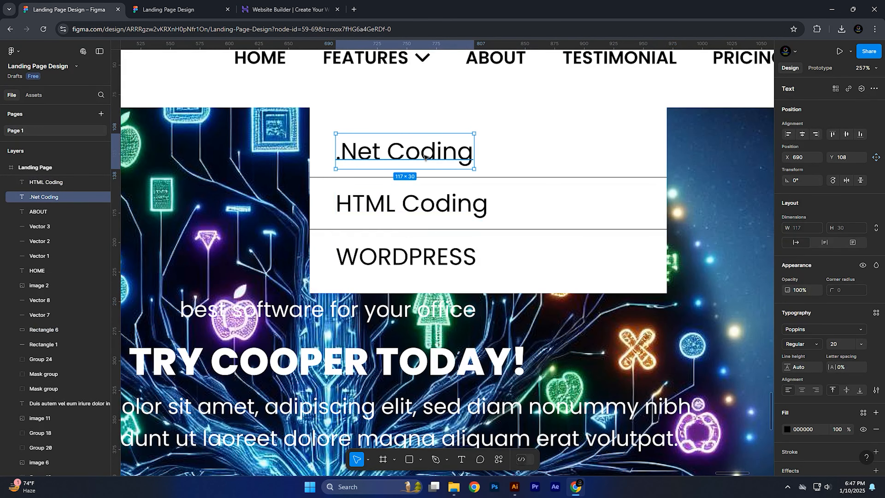
pyautogui.hotkey('shift', 'Up')
pyautogui.hotkey('shift', 'Up')
pyautogui.hotkey('shift', 'Down')
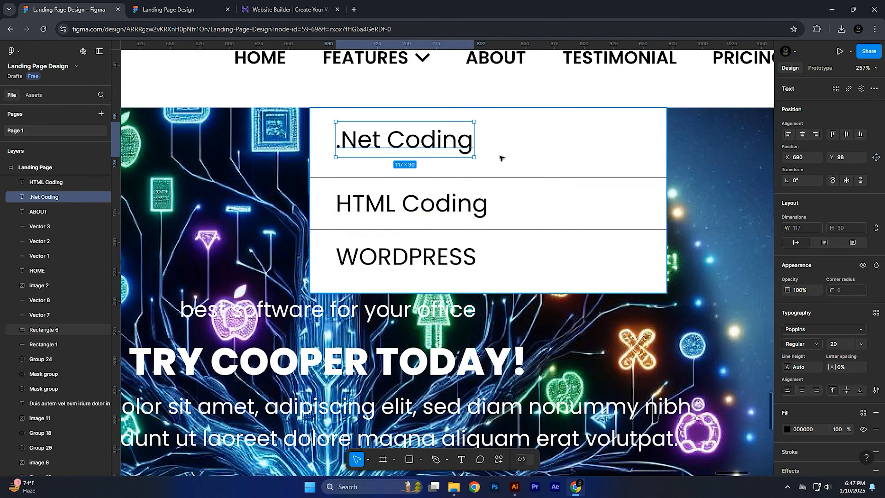
pyautogui.click(489, 177)
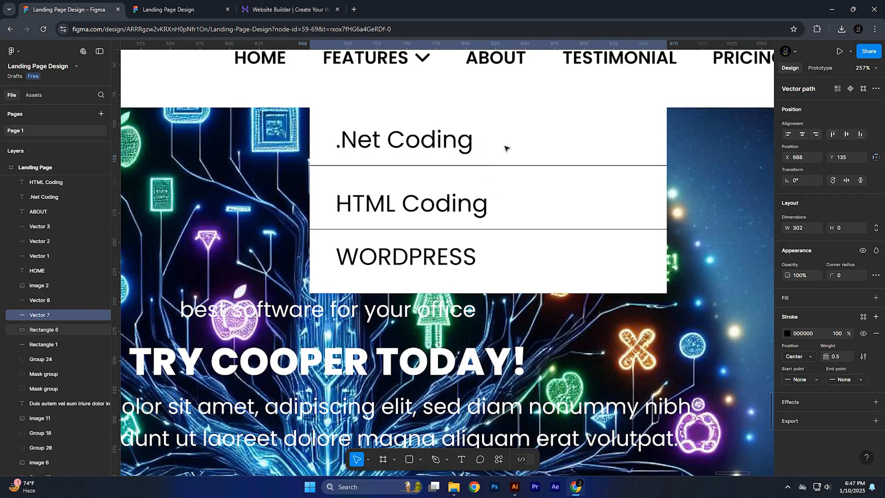
pyautogui.hotkey('shift', 'Up')
# Move the HTML Coding entry and the divider line below it up by 10 px each.
pyautogui.click(477, 202)
pyautogui.hotkey('shift', 'Up')
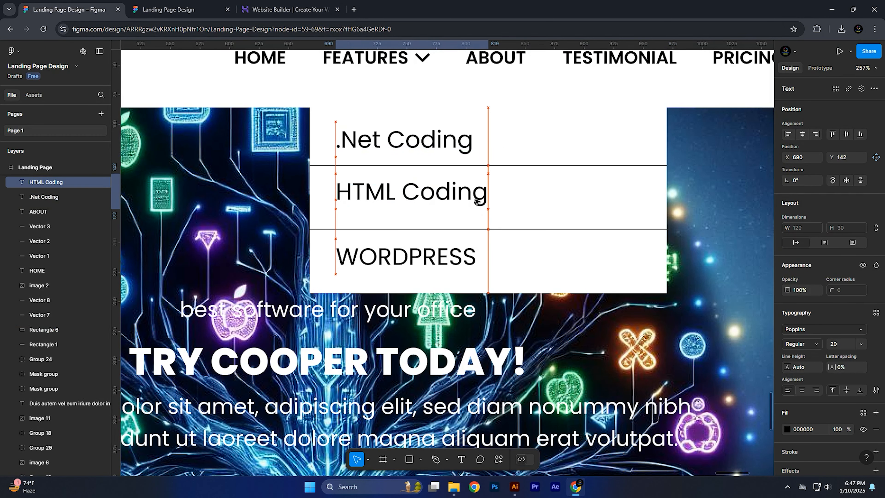
pyautogui.click(504, 230)
pyautogui.hotkey('shift', 'Up')
# Move the WORDPRESS entry up by 10 px and shorten the white dropdown rectangle to a height of 140.
pyautogui.click(471, 258)
pyautogui.hotkey('shift', 'Up')
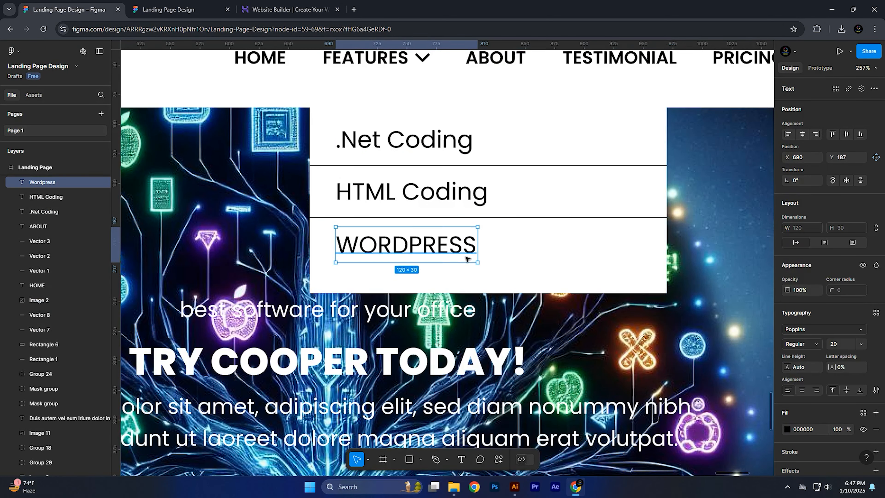
pyautogui.click(507, 277)
pyautogui.moveTo(486, 293); pyautogui.dragTo(485, 273)
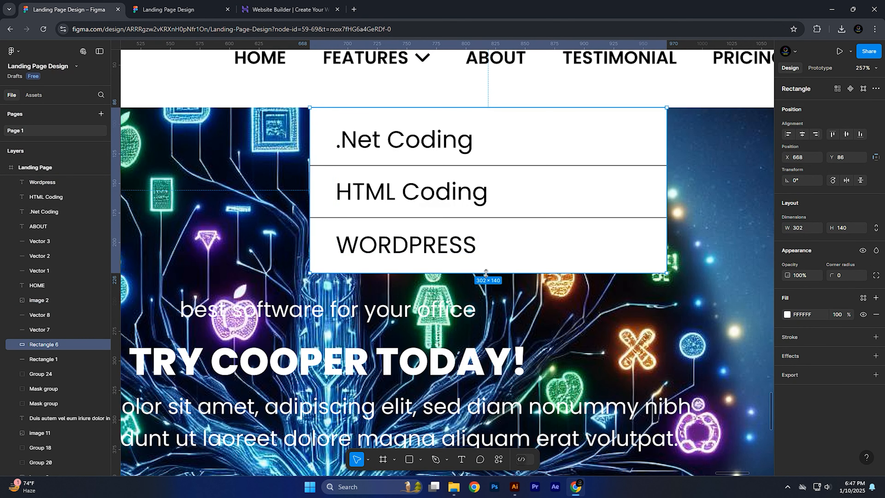
# Group the .Net Coding, HTML Coding and WORDPRESS entries with the two divider lines and the white dropdown rectangle.
pyautogui.scroll(-5, 463, 247)
pyautogui.click(433, 250)
pyautogui.keyDown('shift'); pyautogui.click(432, 225); pyautogui.keyUp('shift')
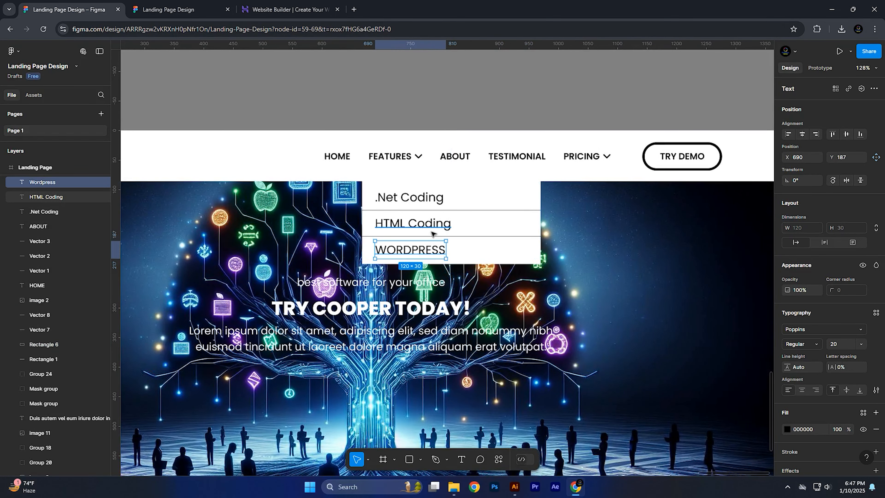
pyautogui.keyDown('shift'); pyautogui.click(435, 204); pyautogui.keyUp('shift')
pyautogui.keyDown('shift'); pyautogui.click(479, 211); pyautogui.keyUp('shift')
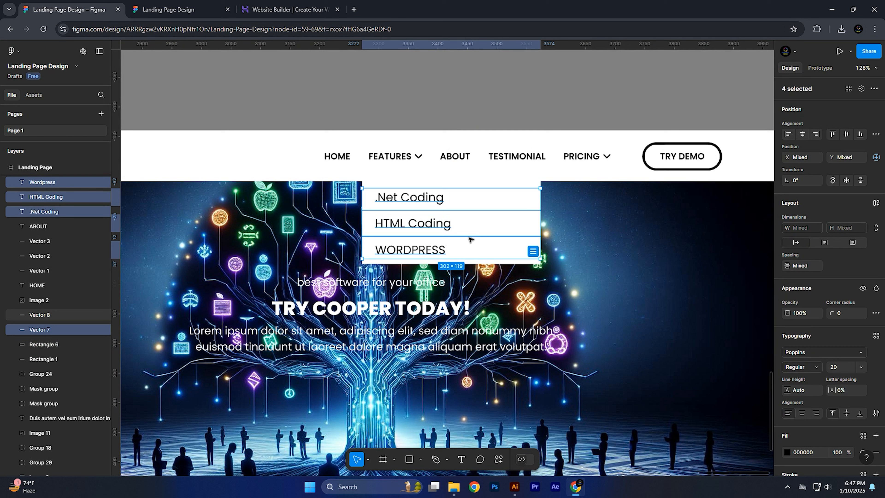
pyautogui.keyDown('shift'); pyautogui.click(471, 236); pyautogui.keyUp('shift')
pyautogui.keyDown('shift'); pyautogui.click(485, 251); pyautogui.keyUp('shift')
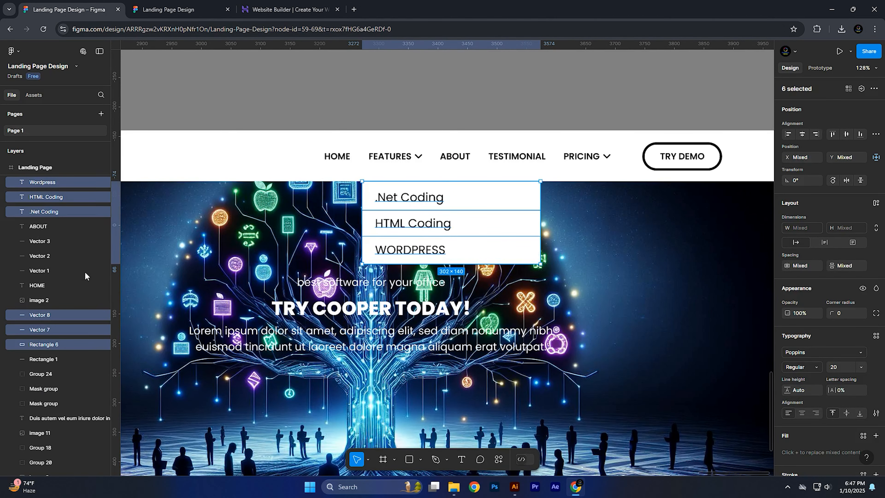
pyautogui.hotkey('ctrl', 'g')
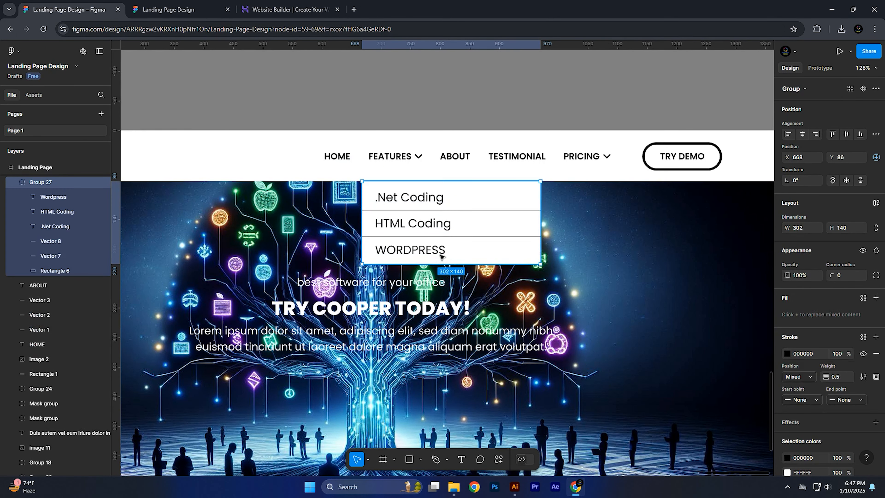
# Move the dropdown group out of the landing page onto the empty canvas above, and check the FEATURES item in the prototype preview.
pyautogui.scroll(-5, 501, 260)
pyautogui.moveTo(501, 260); pyautogui.dragTo(343, 190)
pyautogui.scroll(5, 326, 163)
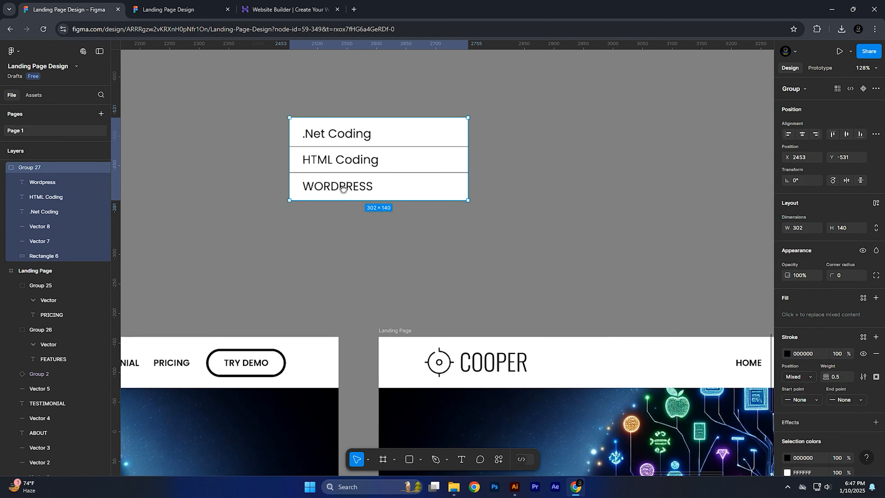
pyautogui.moveTo(478, 241); pyautogui.dragTo(265, 169)
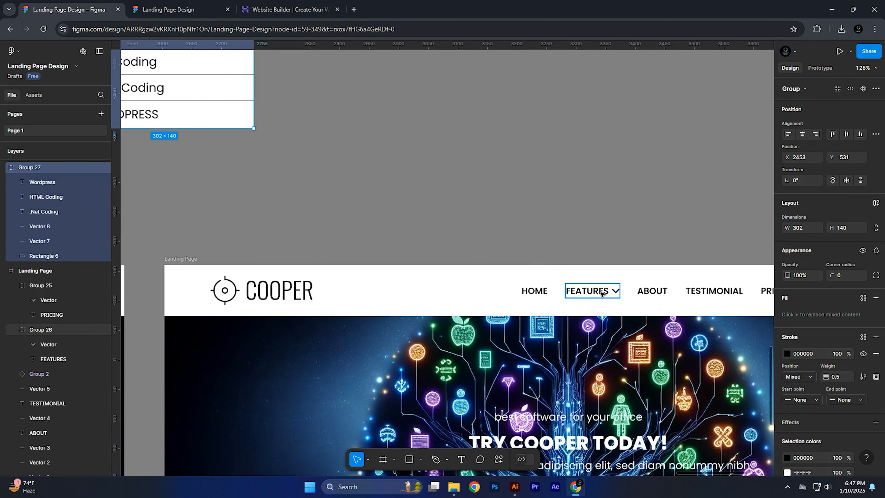
pyautogui.click(168, 9)
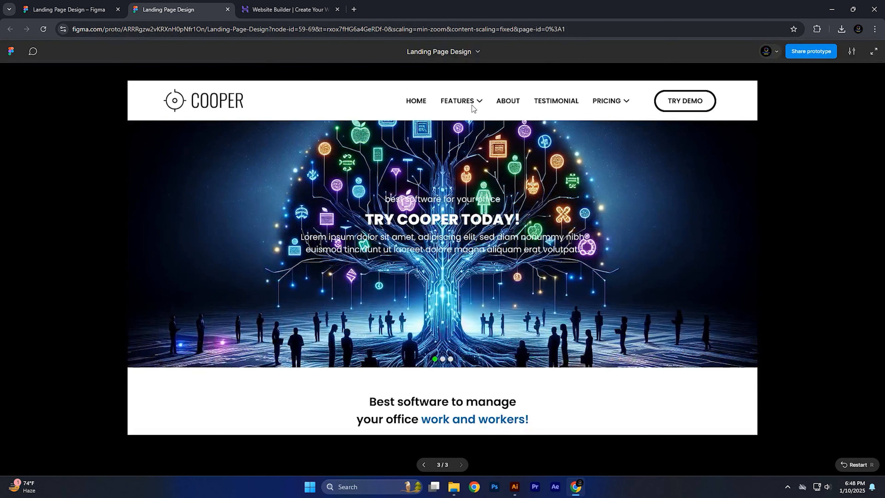
pyautogui.click(120, 5)
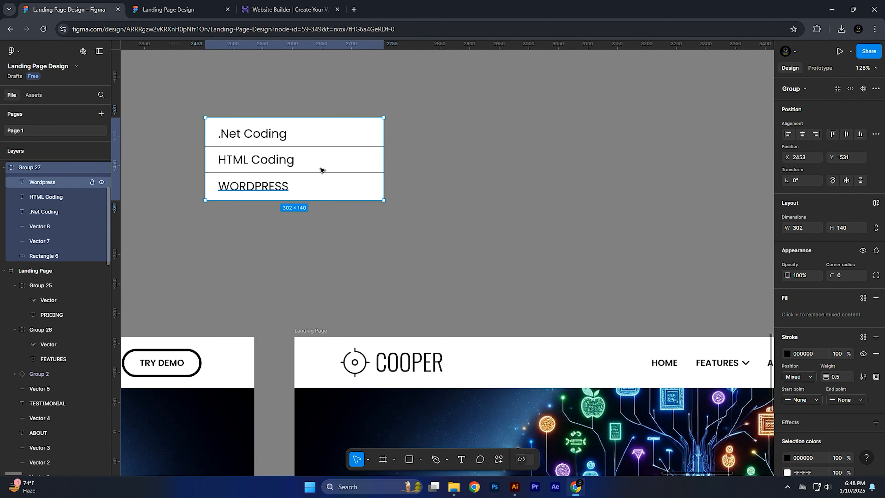
# Ungroup the dropdown elements and wrap them in a frame instead.
pyautogui.rightClick(258, 143)
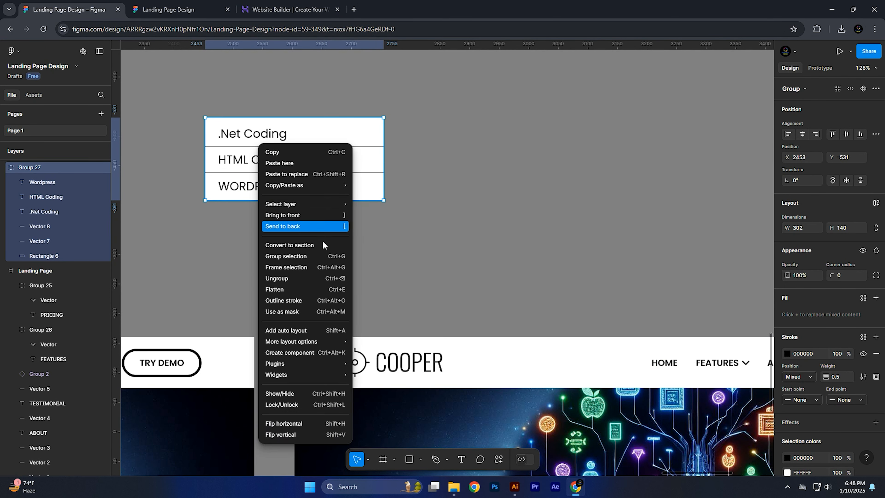
pyautogui.click(277, 277)
pyautogui.rightClick(247, 144)
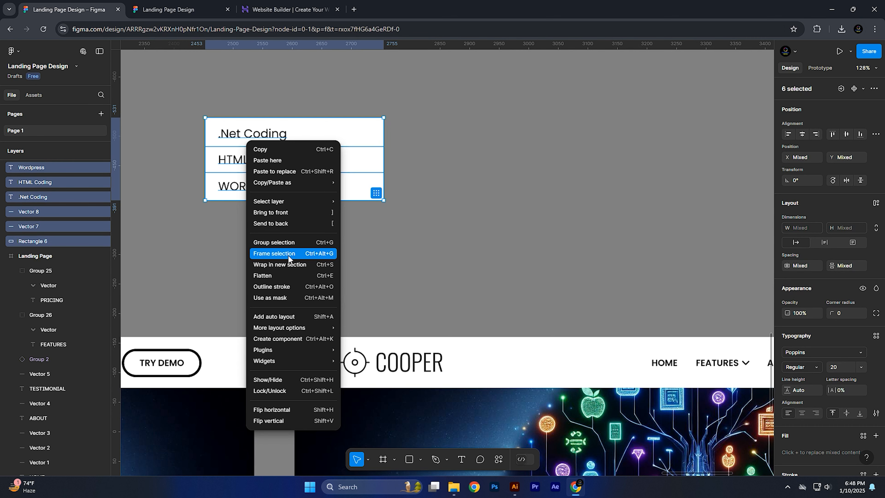
pyautogui.click(446, 233)
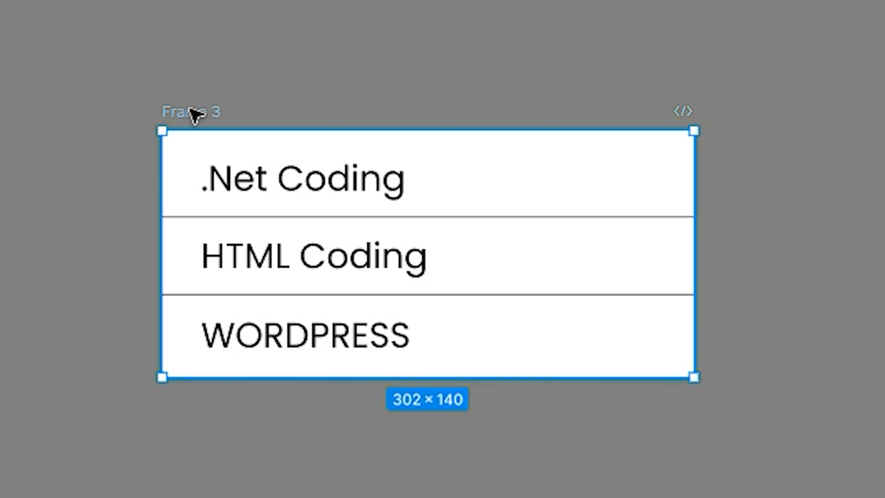
# Rename the new dropdown frame as "features drop down".
pyautogui.doubleClick(190, 111)
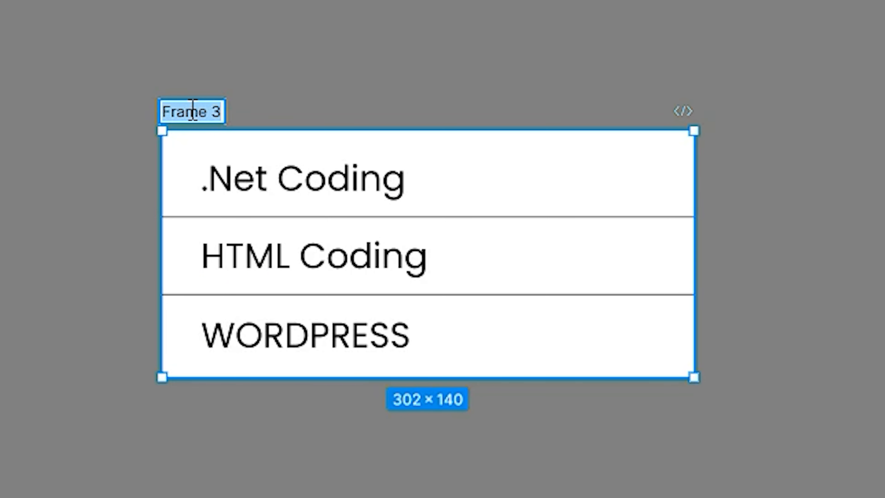
pyautogui.write('featu')
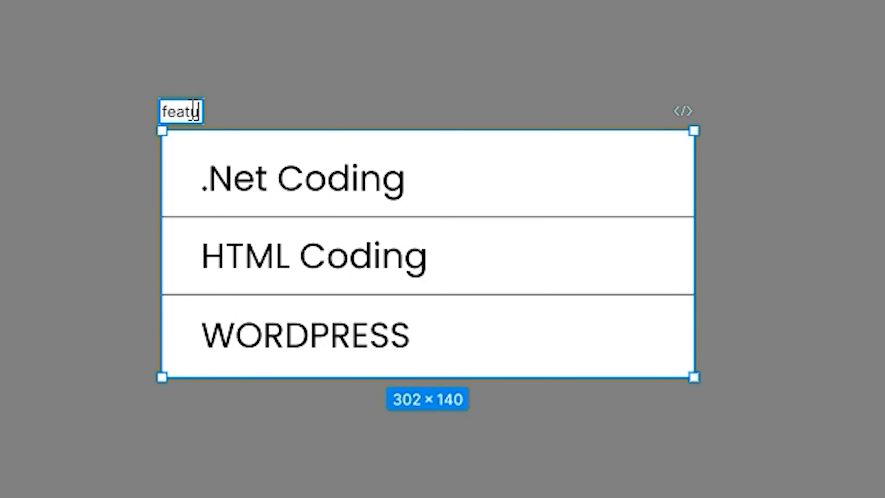
pyautogui.write('res drop ')
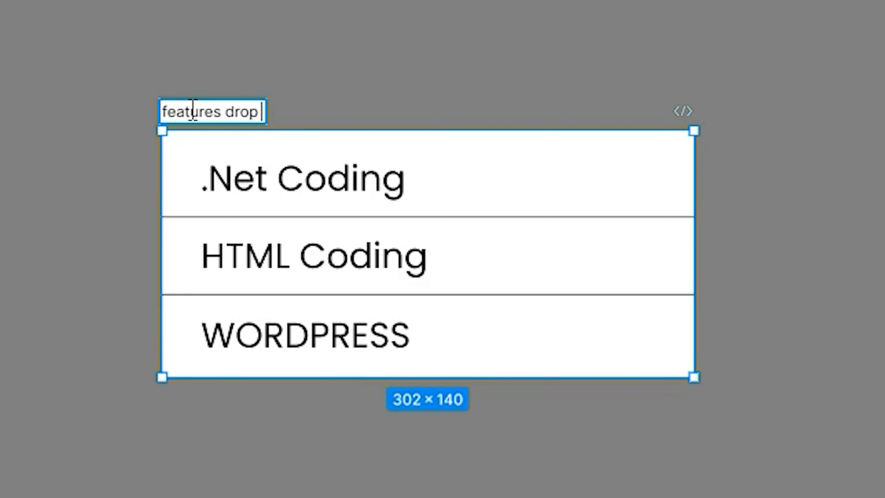
pyautogui.write('down')
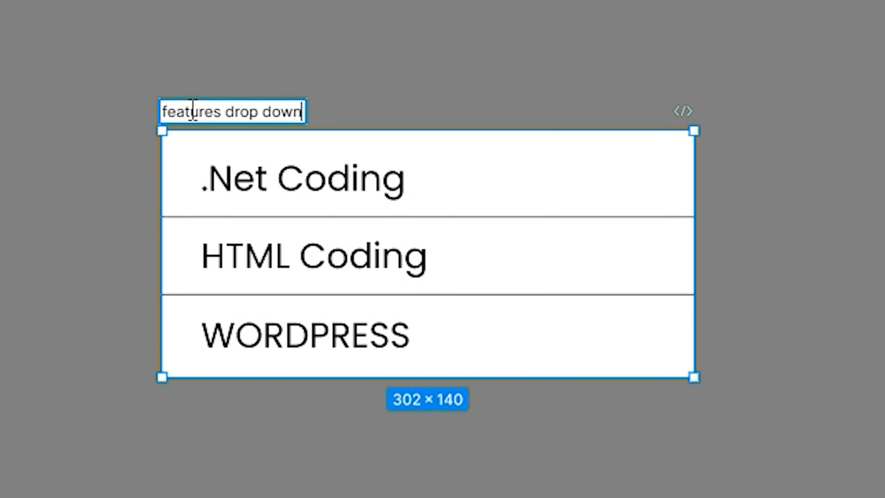
pyautogui.press('Return')
pyautogui.click(277, 221)
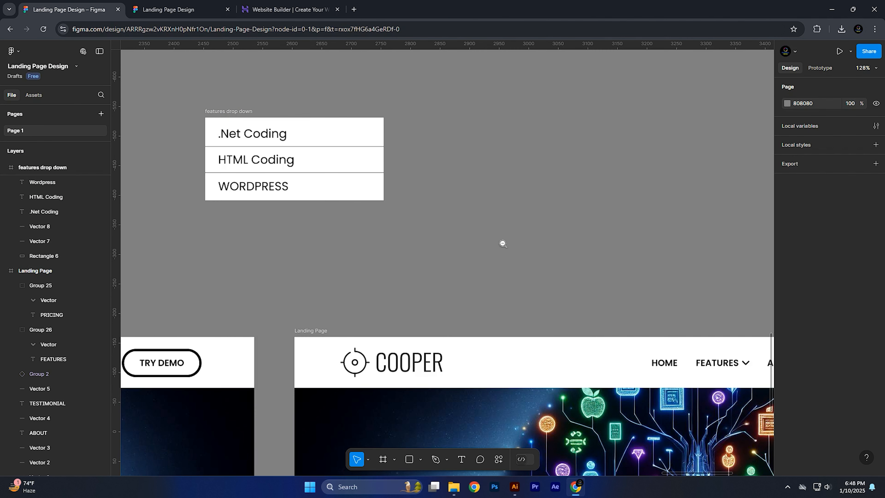
# Create a prototype connection from the FEATURES group in the header with chevrons to the features drop down frame.
pyautogui.keyDown('ctrl'); pyautogui.click(503, 244); pyautogui.keyUp('ctrl')
pyautogui.moveTo(503, 243); pyautogui.dragTo(483, 241)
pyautogui.keyDown('ctrl'); pyautogui.keyDown('alt'); pyautogui.click(472, 222); pyautogui.keyUp('alt'); pyautogui.keyUp('ctrl')
pyautogui.keyDown('ctrl'); pyautogui.keyDown('alt'); pyautogui.click(472, 222); pyautogui.keyUp('alt'); pyautogui.keyUp('ctrl')
pyautogui.hscroll(3, 471, 222)
pyautogui.scroll(-1, 472, 222)
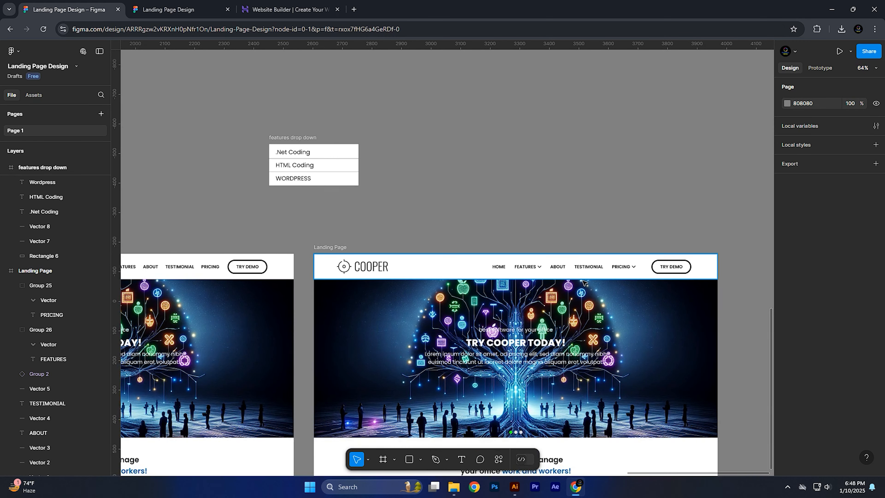
pyautogui.click(526, 268)
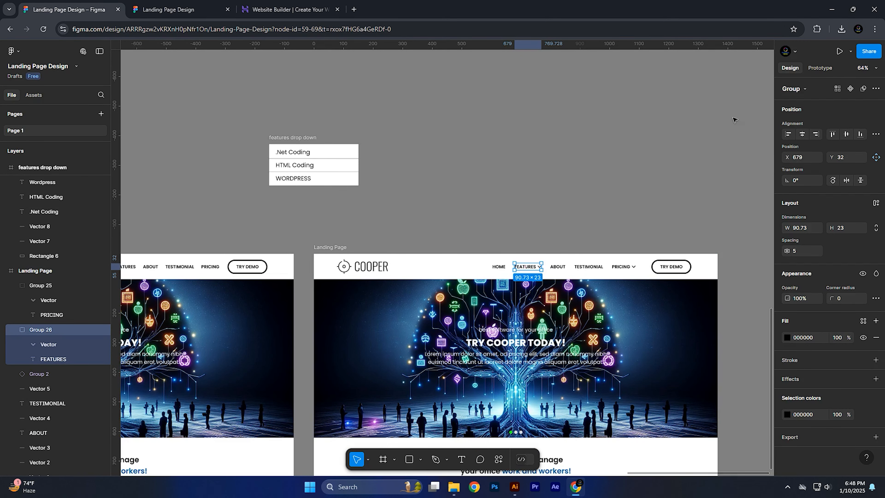
pyautogui.click(822, 68)
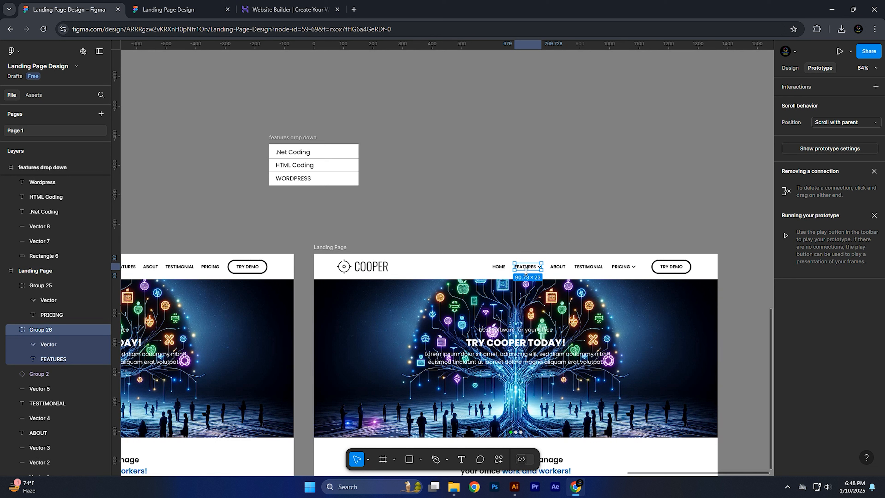
pyautogui.moveTo(528, 264); pyautogui.dragTo(324, 174)
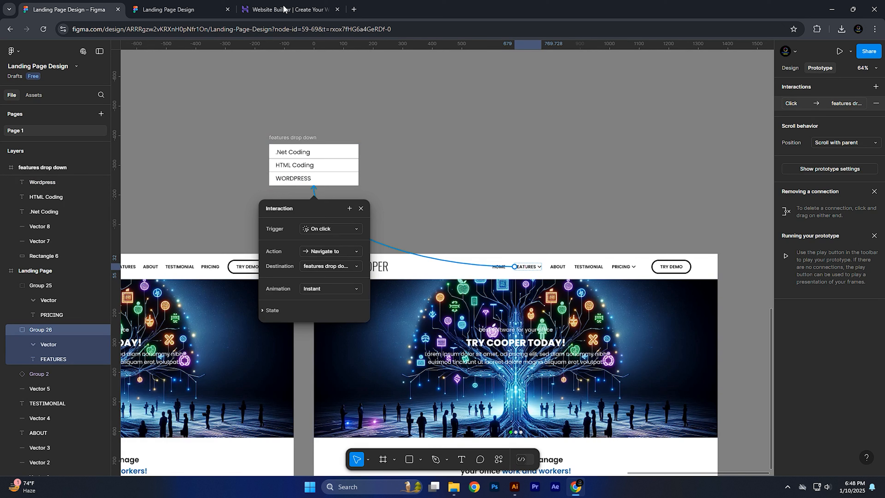
# Test the FEATURES link in the prototype preview and return to the design file.
pyautogui.click(171, 9)
pyautogui.click(467, 101)
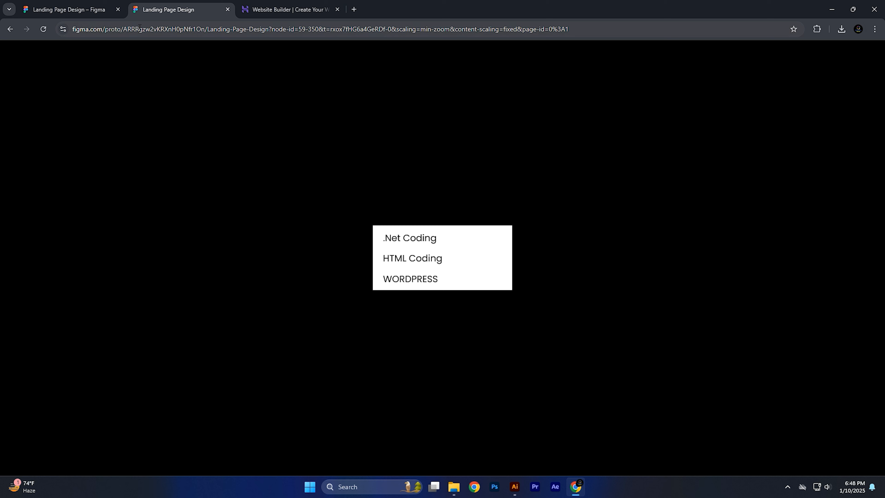
pyautogui.click(108, 7)
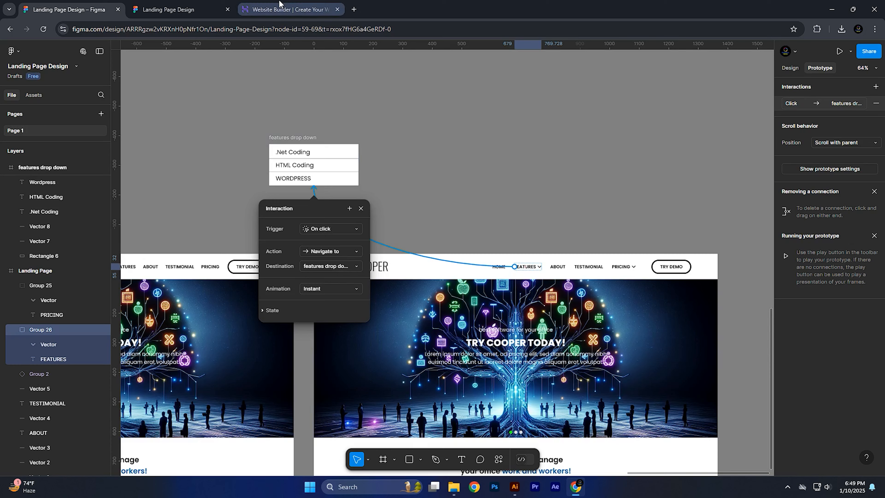
# View Hostinger's WordPress menu for reference, and review the FEATURES interaction's trigger options, keeping On click.
pyautogui.click(289, 10)
pyautogui.moveTo(575, 62)
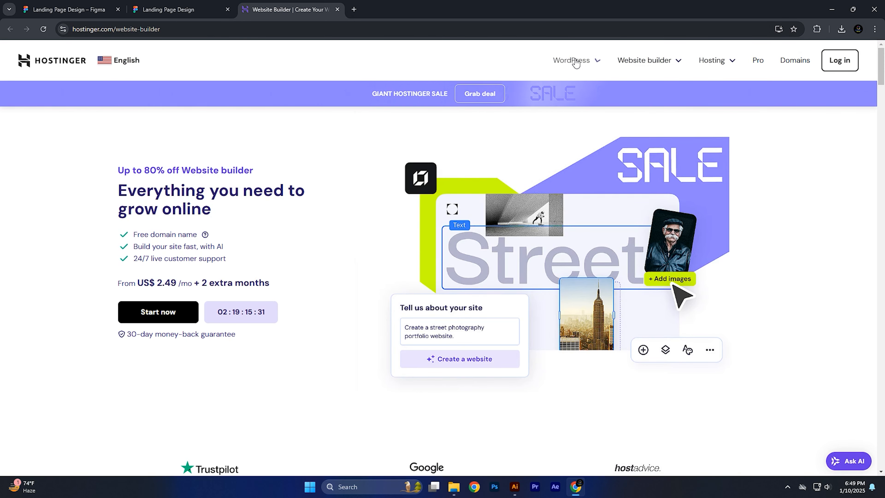
pyautogui.click(89, 2)
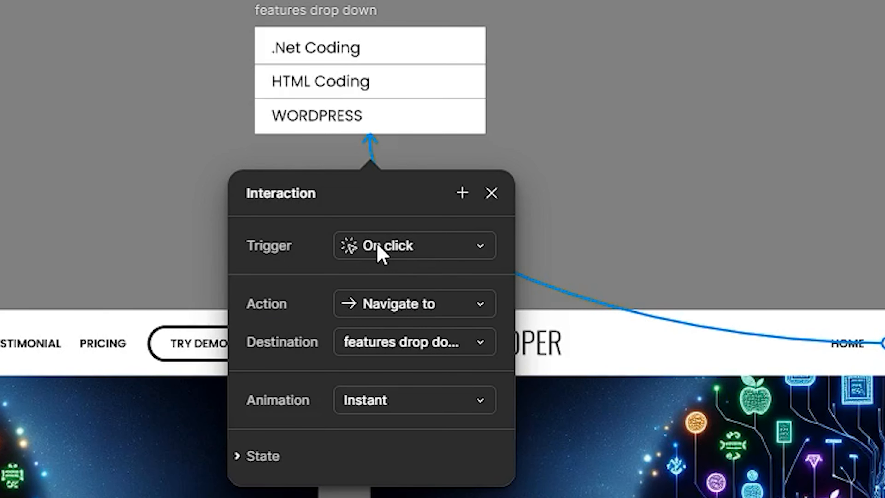
pyautogui.click(318, 229)
pyautogui.click(331, 247)
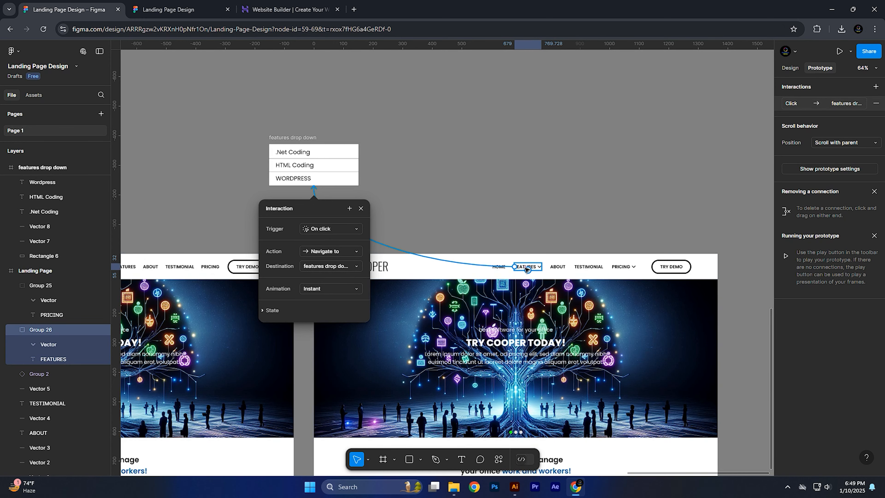
# Open the FEATURES link again in the prototype preview and go back to the landing page.
pyautogui.click(168, 10)
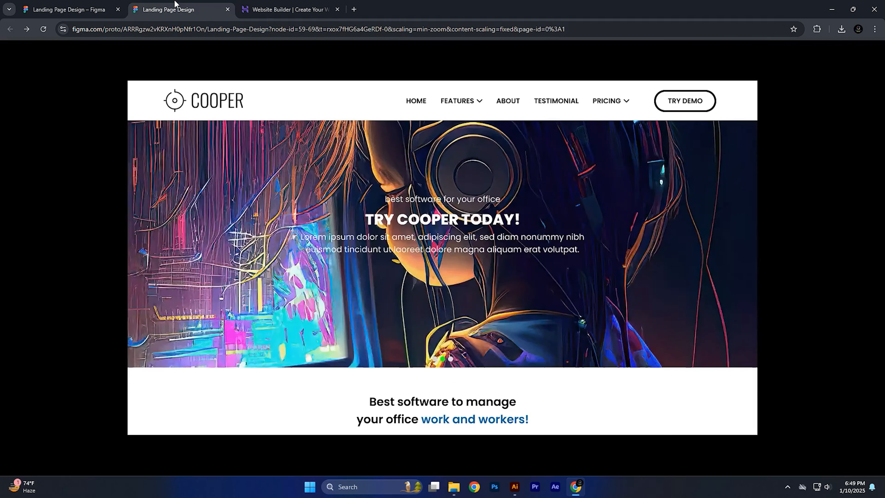
pyautogui.click(459, 102)
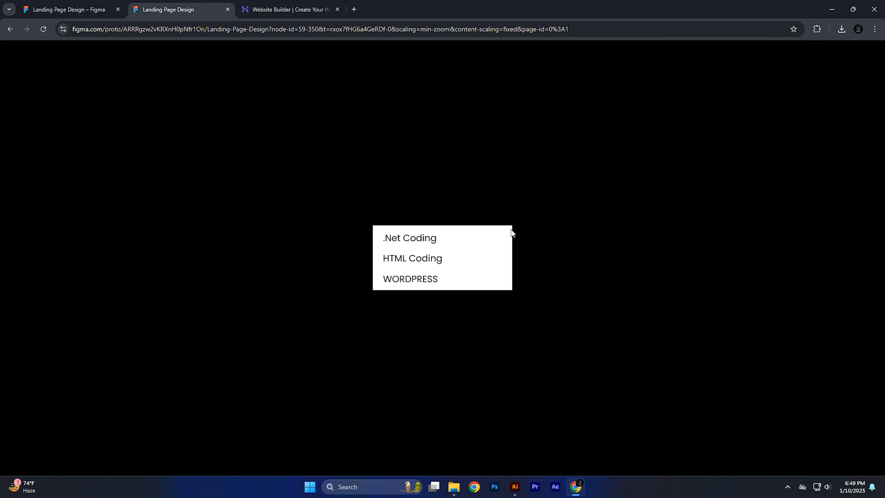
pyautogui.click(10, 29)
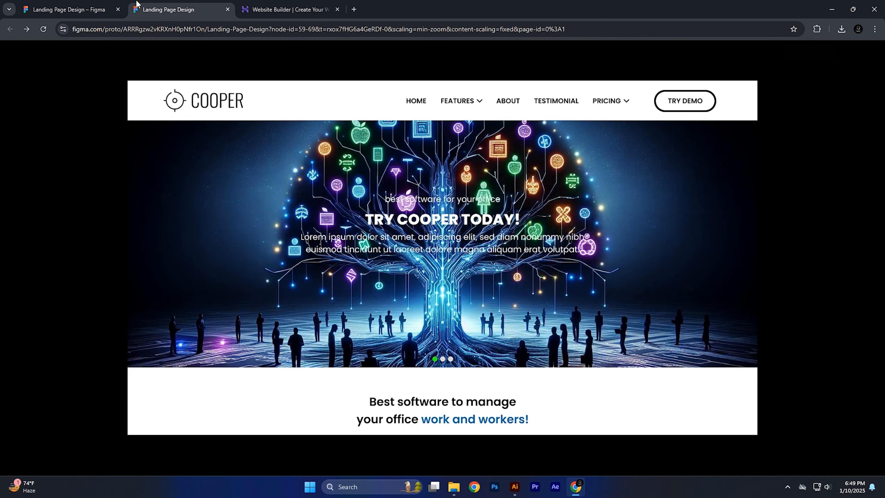
# Compare the landing page preview with Hostinger's Website builder dropdown, and return to the design file.
pyautogui.click(108, 10)
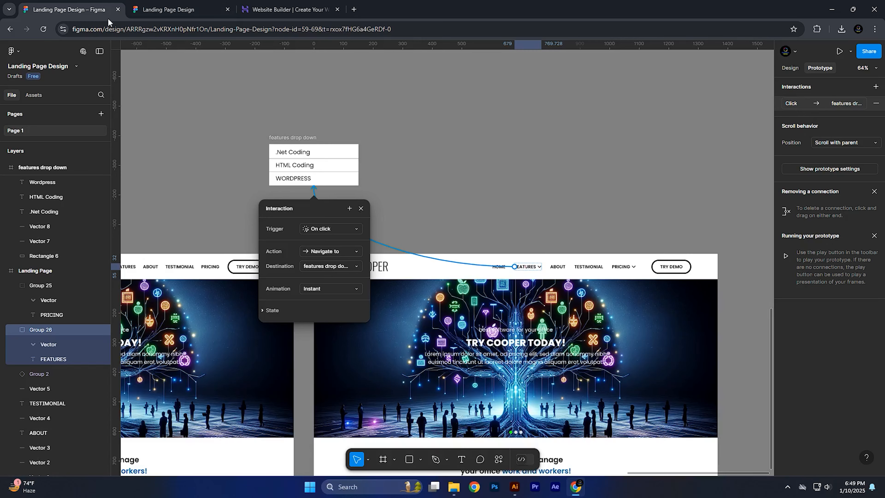
pyautogui.click(177, 7)
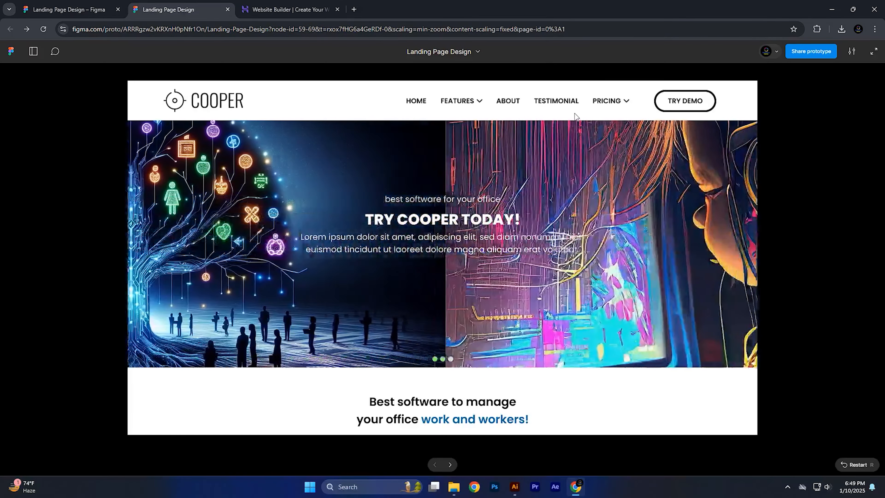
pyautogui.click(252, 4)
pyautogui.moveTo(637, 62)
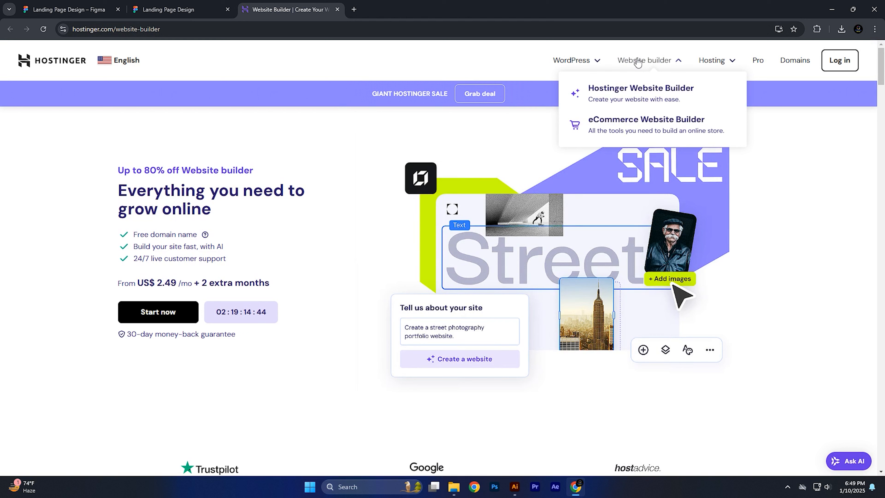
pyautogui.click(107, 4)
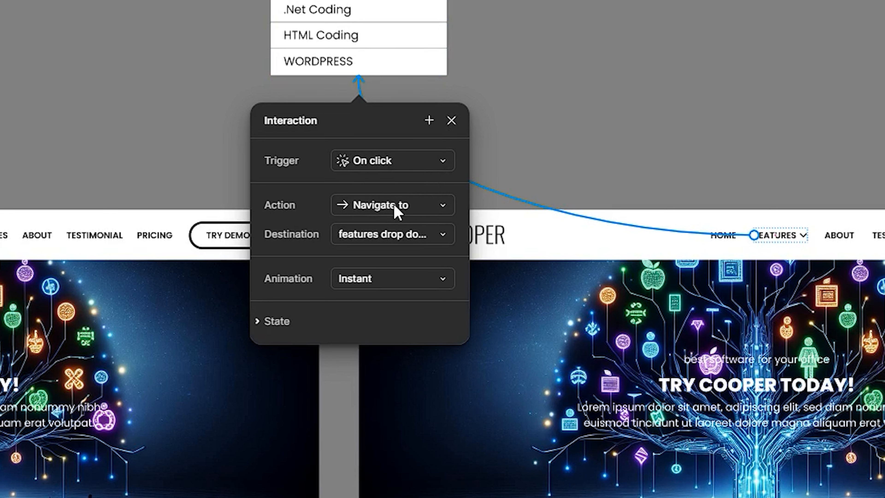
# Change the FEATURES interaction's action to Open overlay and set the overlay position to Manual.
pyautogui.click(346, 248)
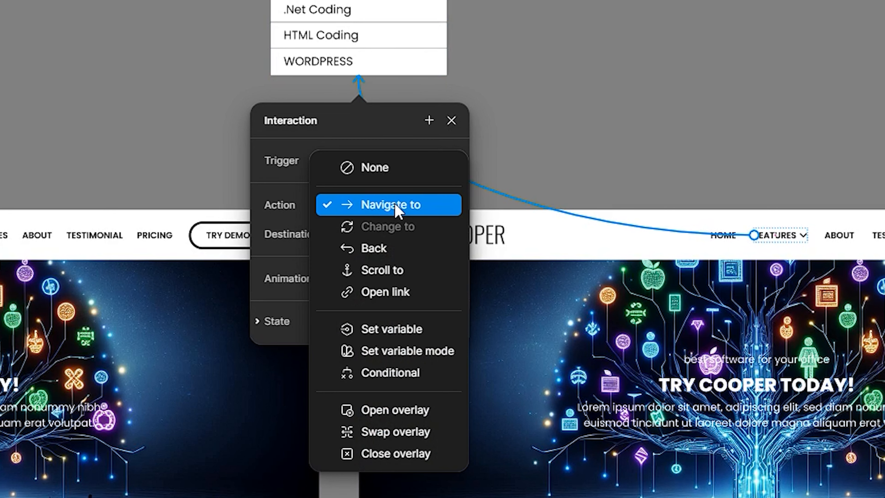
pyautogui.click(415, 411)
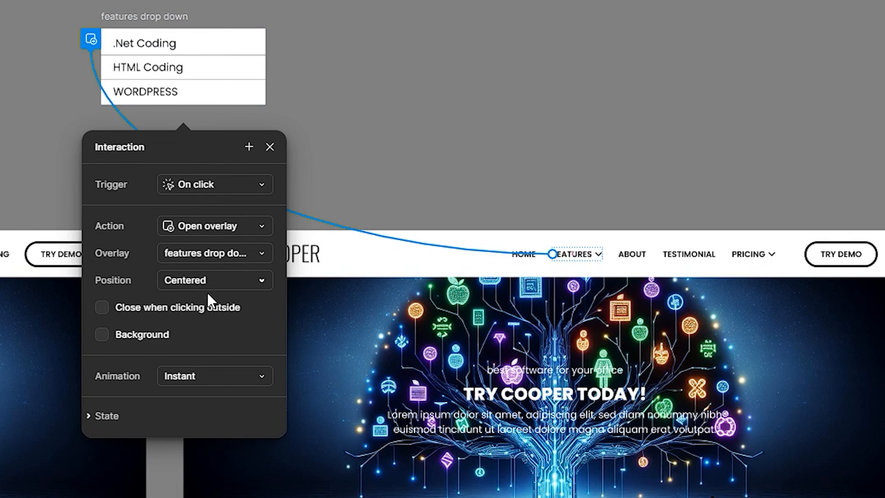
pyautogui.click(228, 280)
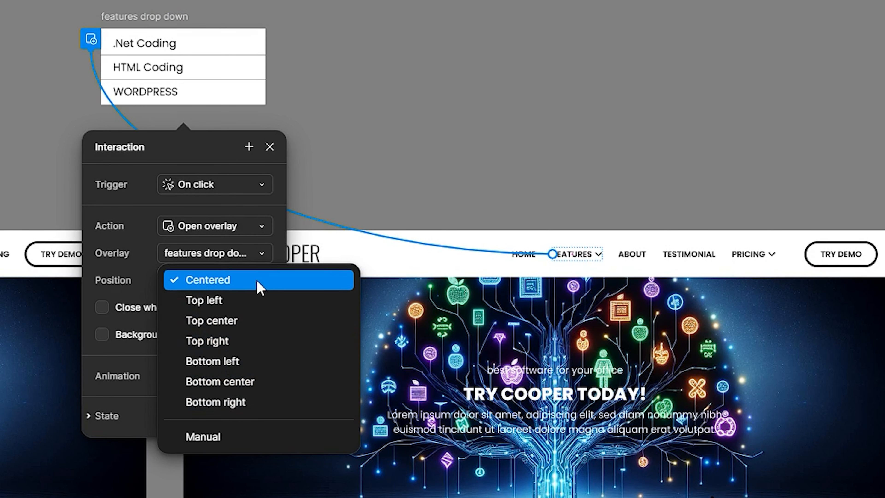
pyautogui.click(248, 300)
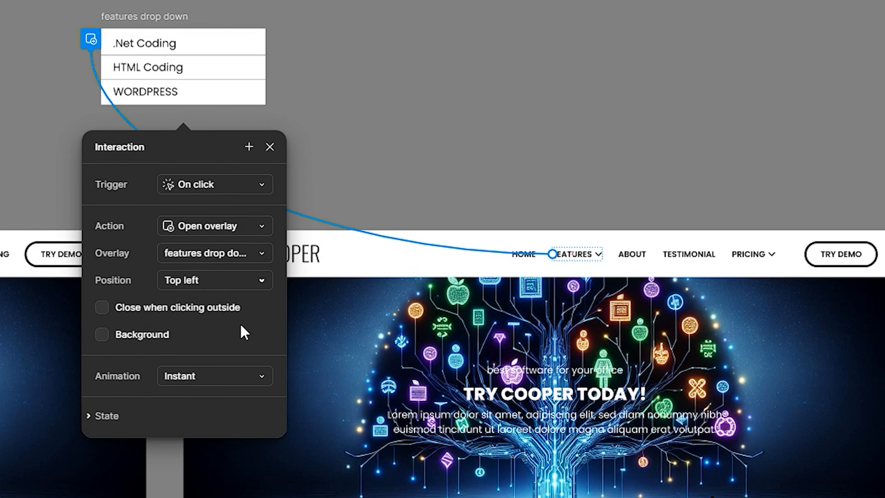
pyautogui.click(232, 293)
pyautogui.click(225, 348)
pyautogui.click(202, 289)
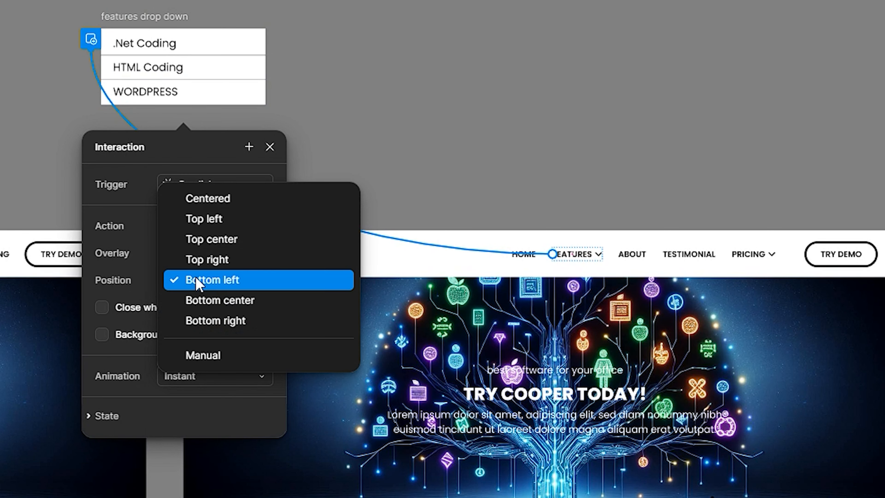
pyautogui.click(214, 359)
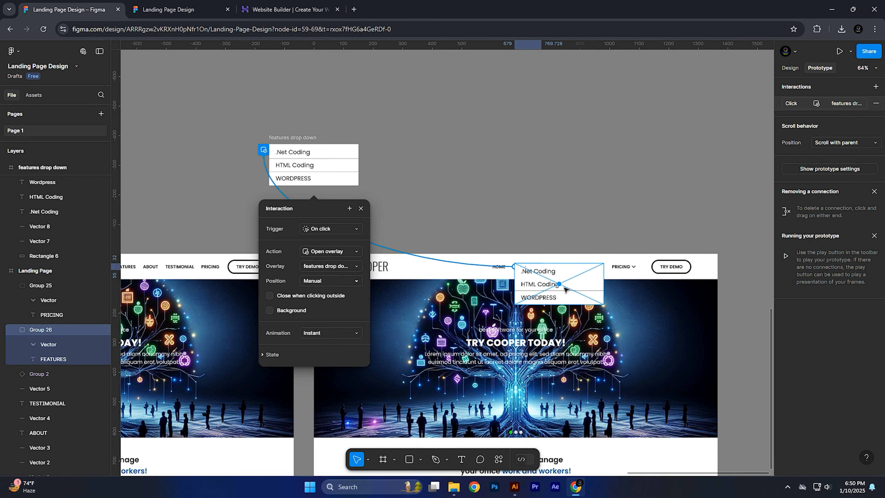
# Move the features drop down overlay to just below the FEATURES item in the landing page header.
pyautogui.keyDown('ctrl'); pyautogui.scroll(5, 552, 287); pyautogui.keyUp('ctrl')
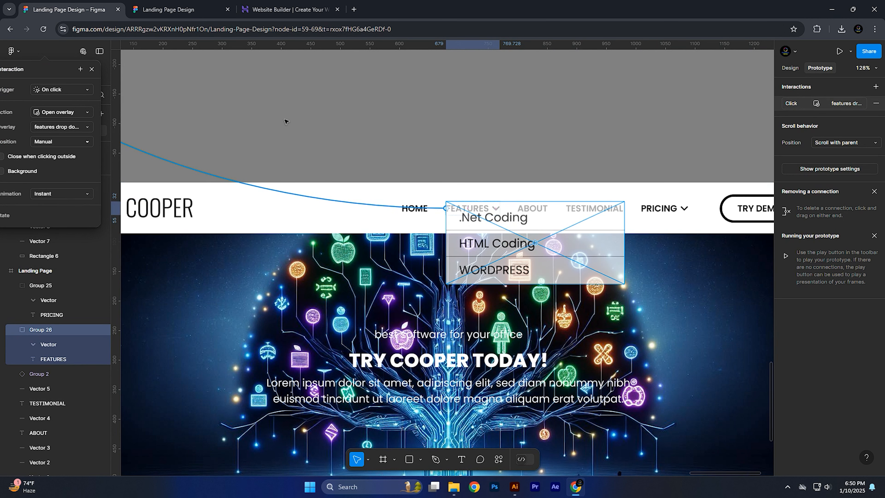
pyautogui.click(384, 132)
pyautogui.click(184, 164)
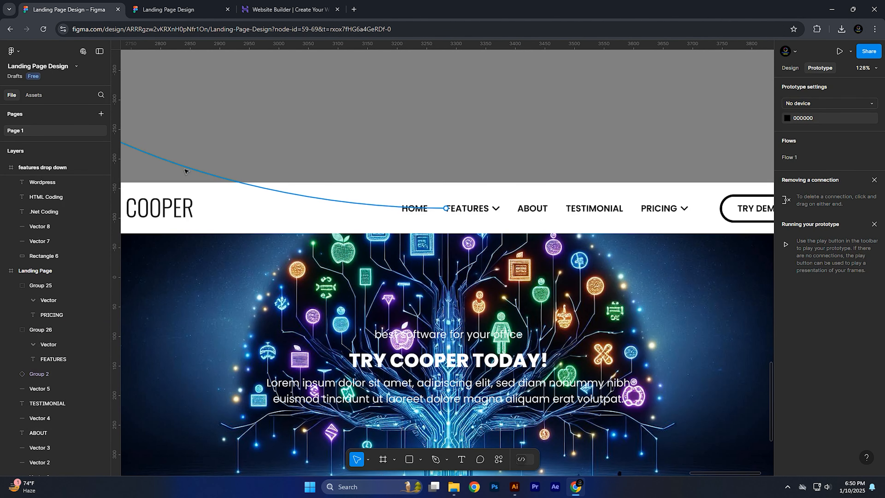
pyautogui.moveTo(559, 221); pyautogui.dragTo(554, 250)
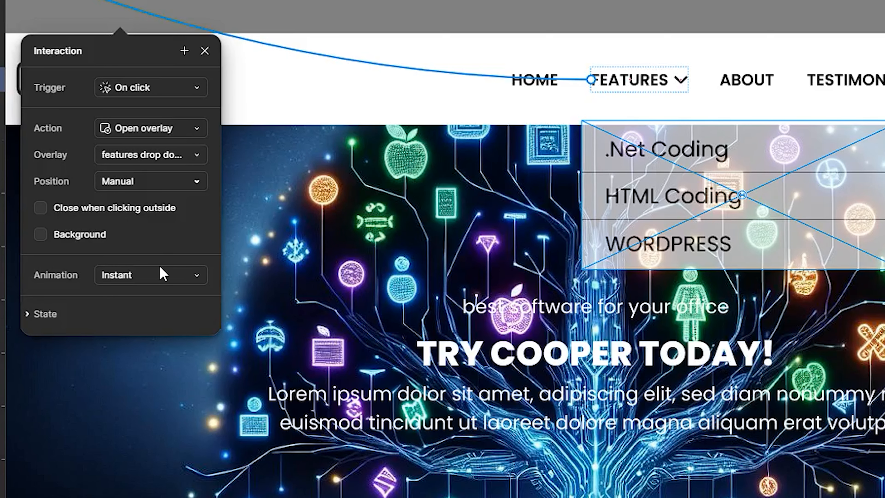
# Set the FEATURES overlay's animation to Dissolve and enable the Close when clicking outside option.
pyautogui.click(141, 276)
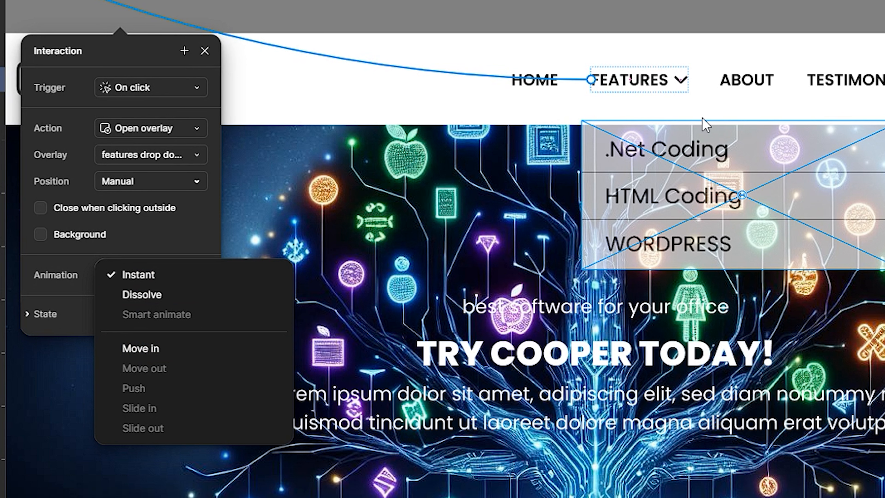
pyautogui.click(132, 294)
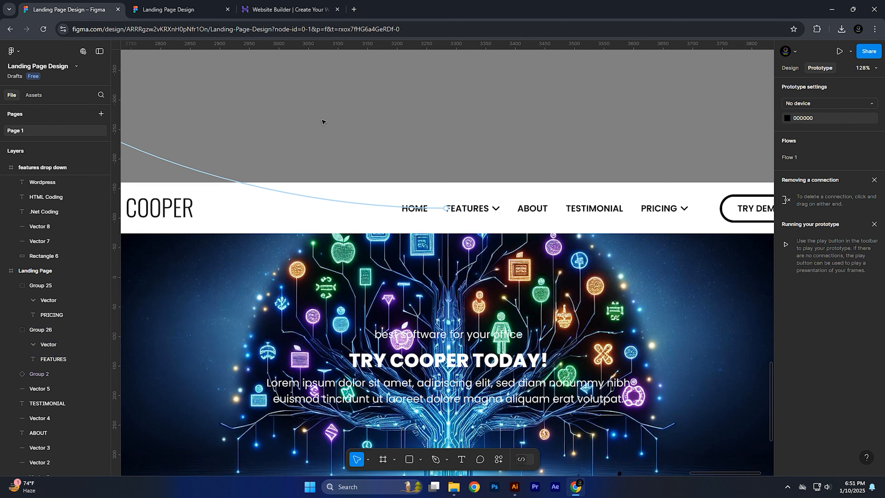
# Test the FEATURES dropdown in the prototype preview and return to the design file.
pyautogui.click(181, 9)
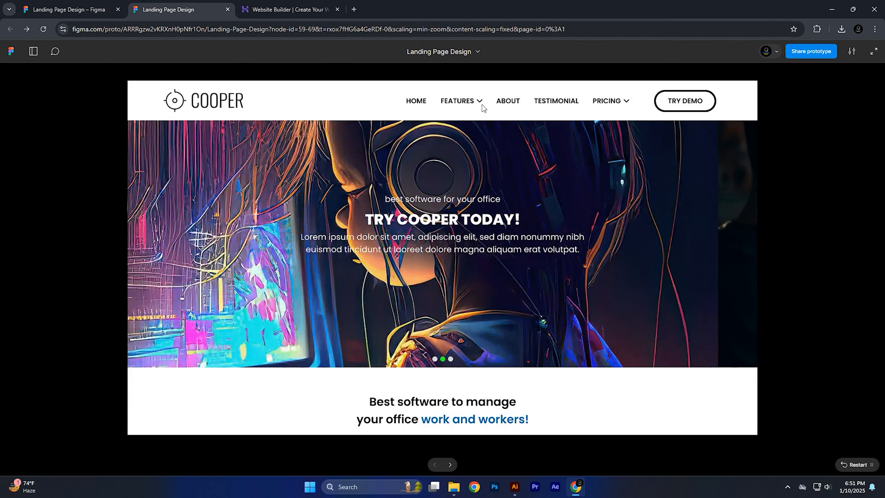
pyautogui.click(469, 103)
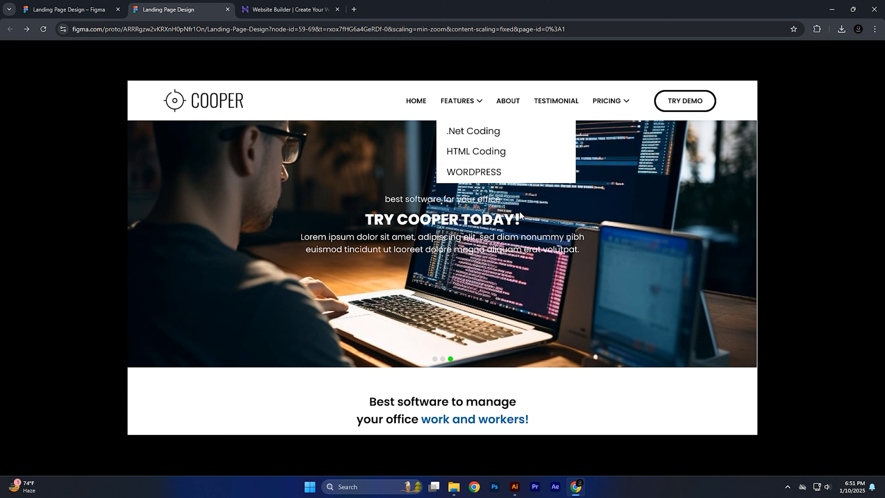
pyautogui.click(69, 9)
# Add a drop shadow to the features drop down frame with X 0, Y 0, blur 8 and black at 40% opacity.
pyautogui.moveTo(379, 174); pyautogui.dragTo(532, 319)
pyautogui.click(317, 143)
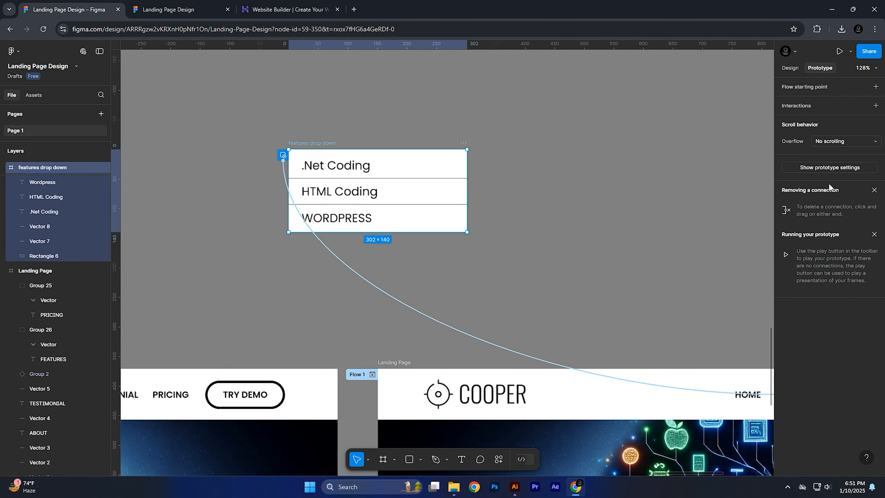
pyautogui.click(790, 68)
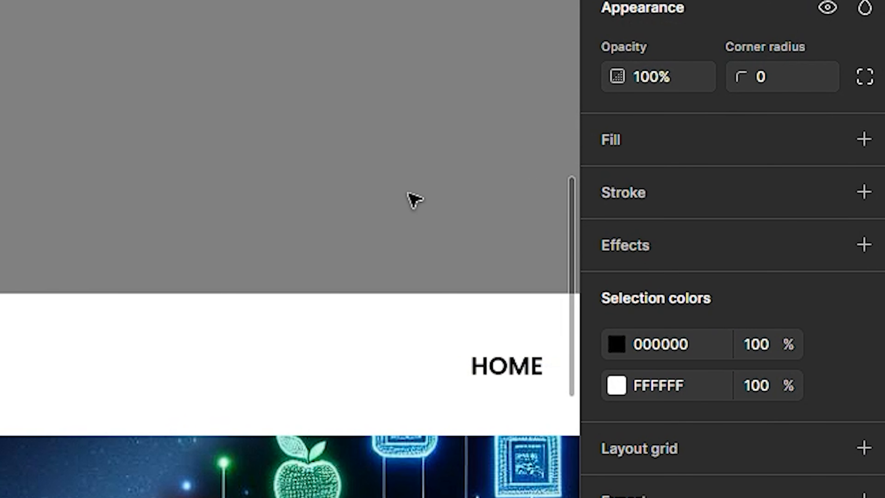
pyautogui.click(864, 245)
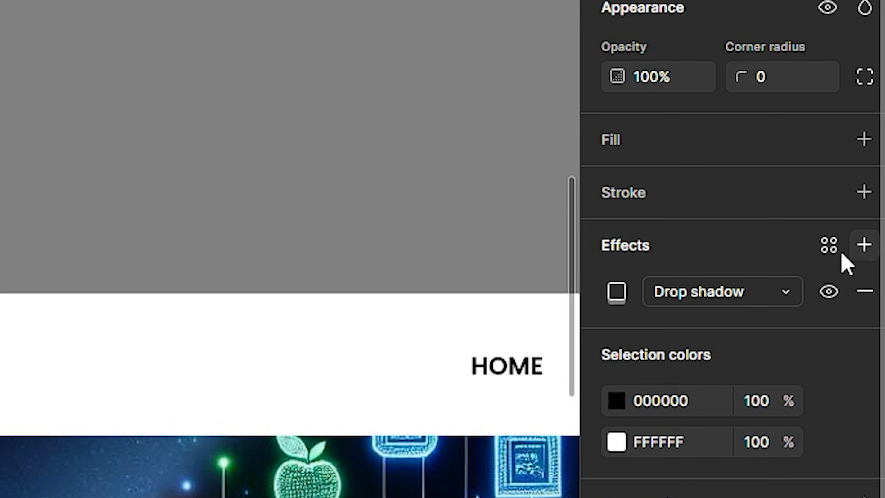
pyautogui.click(617, 291)
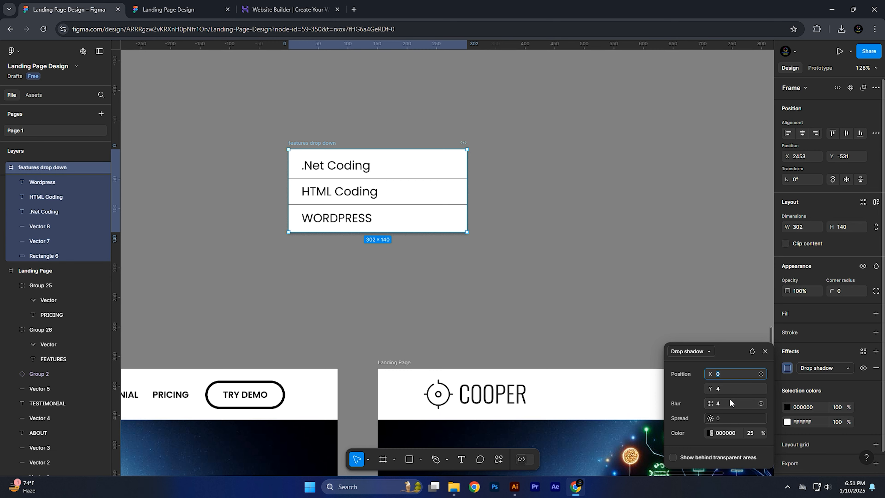
pyautogui.click(456, 377)
pyautogui.write('0')
pyautogui.press('Return')
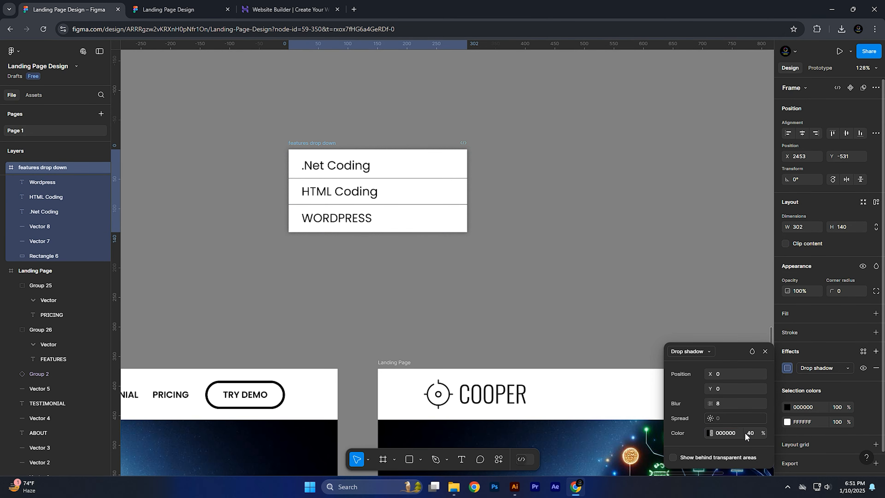
# Compare the shadowed FEATURES dropdown in the preview with Hostinger's WordPress menu, and return to the design file.
pyautogui.click(169, 10)
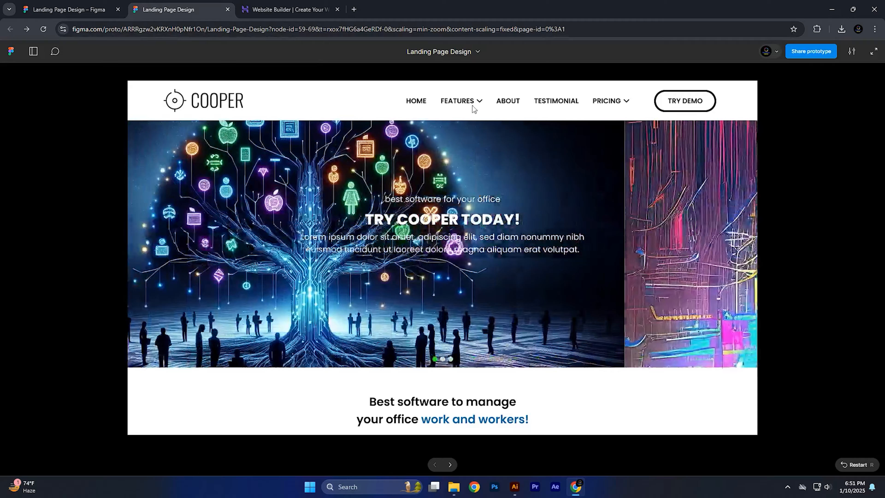
pyautogui.moveTo(464, 103)
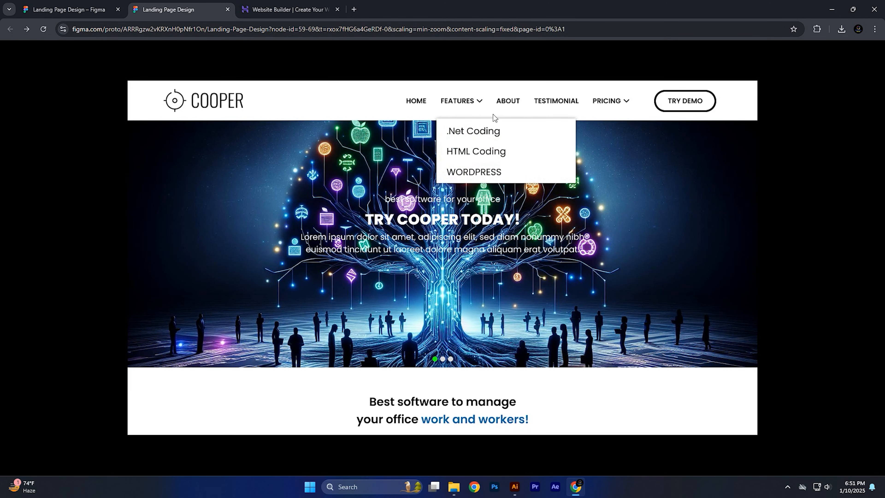
pyautogui.hotkey('ctrl', 'Tab')
pyautogui.moveTo(578, 62)
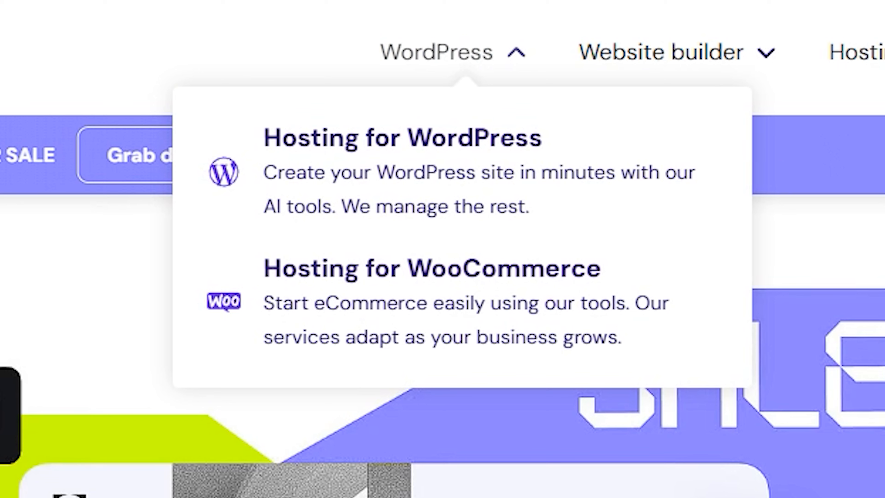
pyautogui.hotkey('ctrl', 'shift', 'Tab')
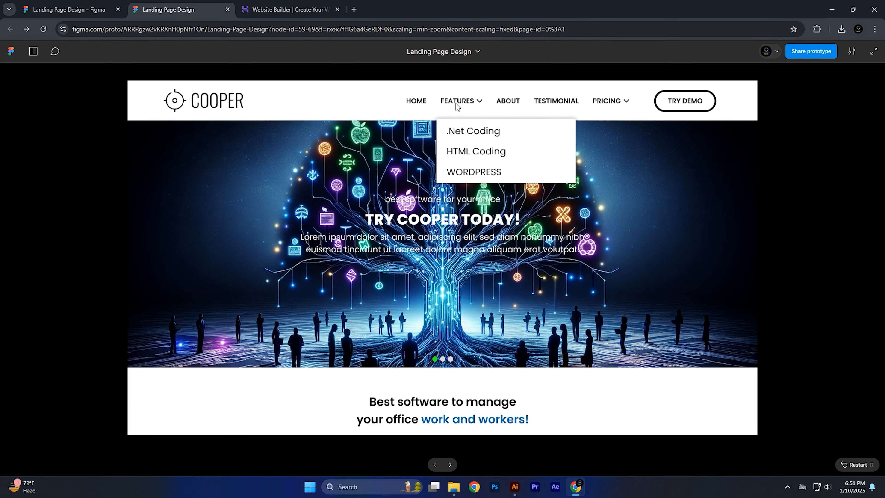
pyautogui.click(104, 6)
# Reopen the FEATURES interaction and nudge its overlay up and right to align with the FEATURES text's left edge.
pyautogui.moveTo(564, 274); pyautogui.dragTo(360, 146)
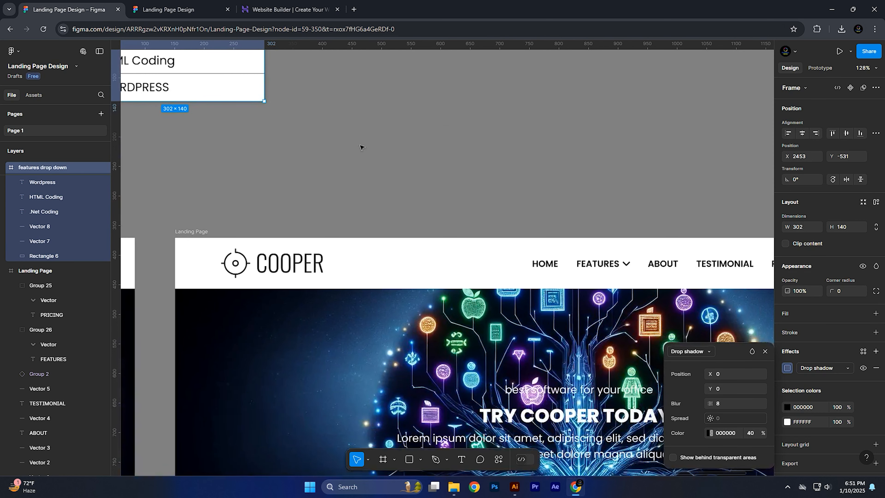
pyautogui.click(233, 79)
pyautogui.click(592, 264)
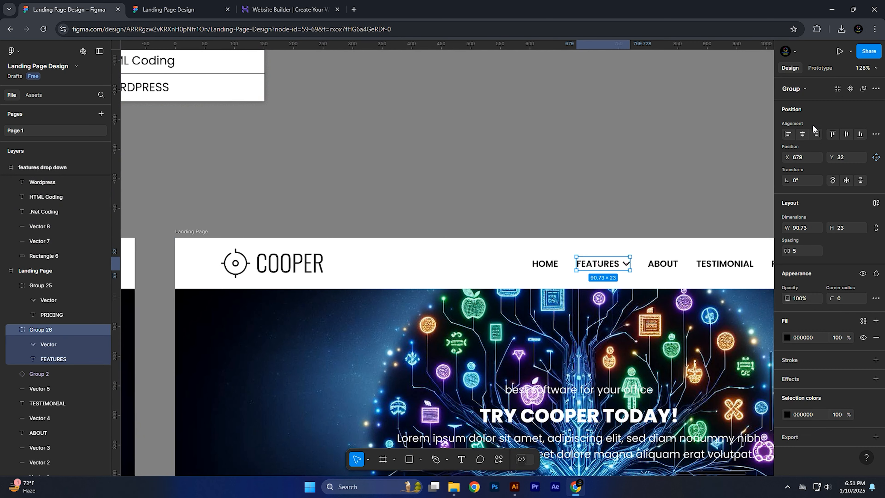
pyautogui.click(812, 68)
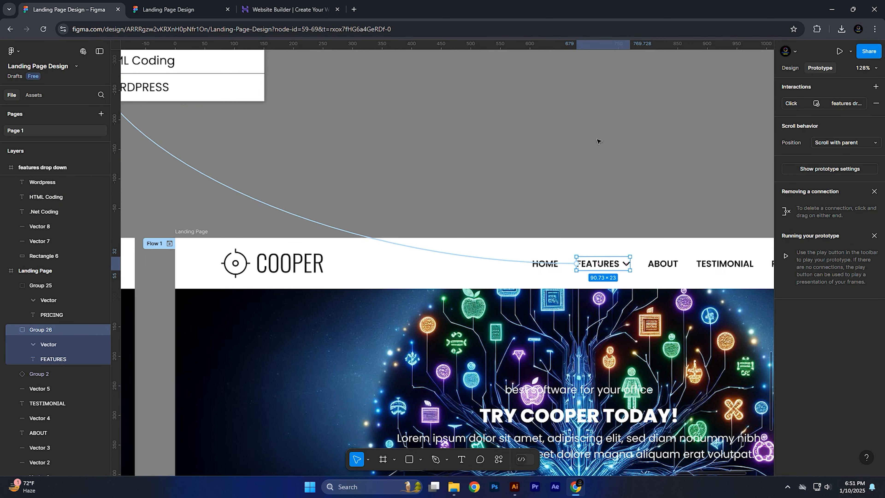
pyautogui.click(285, 202)
pyautogui.scroll(-3, 481, 227)
pyautogui.hscroll(4, 481, 228)
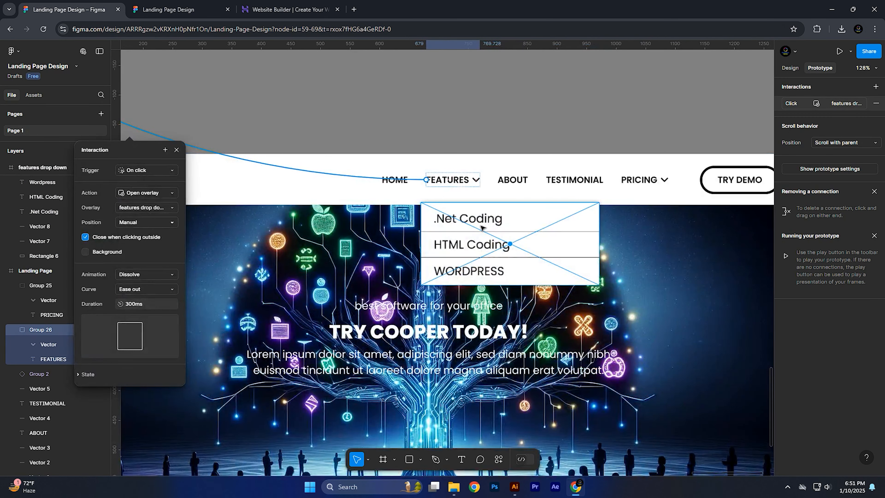
pyautogui.keyDown('ctrl'); pyautogui.scroll(5, 481, 227); pyautogui.keyUp('ctrl')
pyautogui.hotkey('shift', 'Up')
pyautogui.hotkey('shift', 'Up')
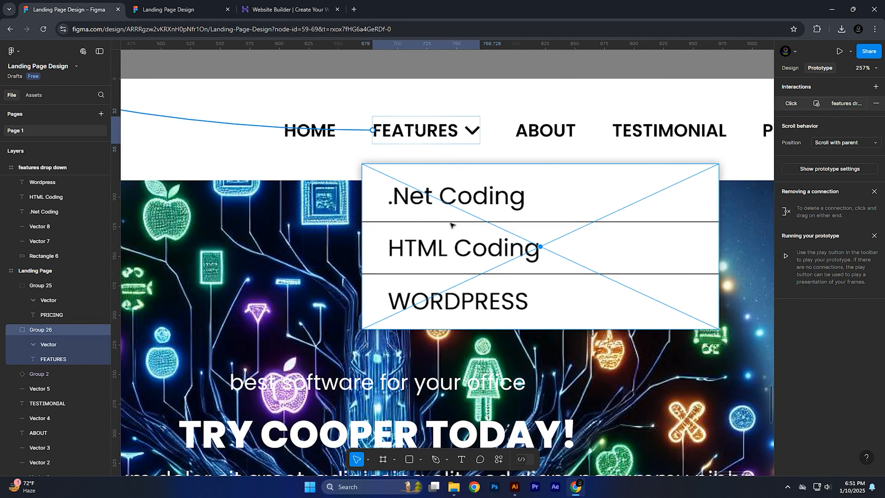
pyautogui.press('Right')
pyautogui.press('Right')
pyautogui.press('Right')
pyautogui.press('Right')
pyautogui.press('Right')
pyautogui.press('Right')
pyautogui.press('Right')
pyautogui.press('Right')
pyautogui.press('Right')
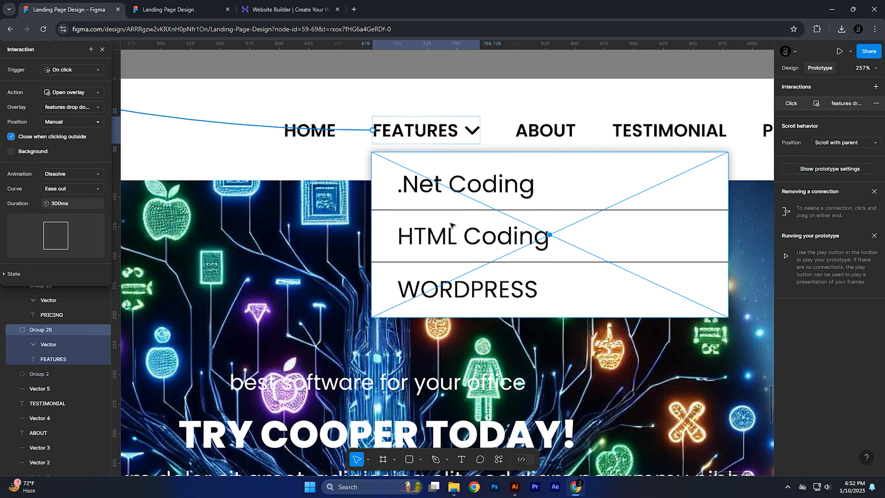
# Test opening and closing the repositioned FEATURES dropdown in the prototype preview, and return to the design file.
pyautogui.click(200, 6)
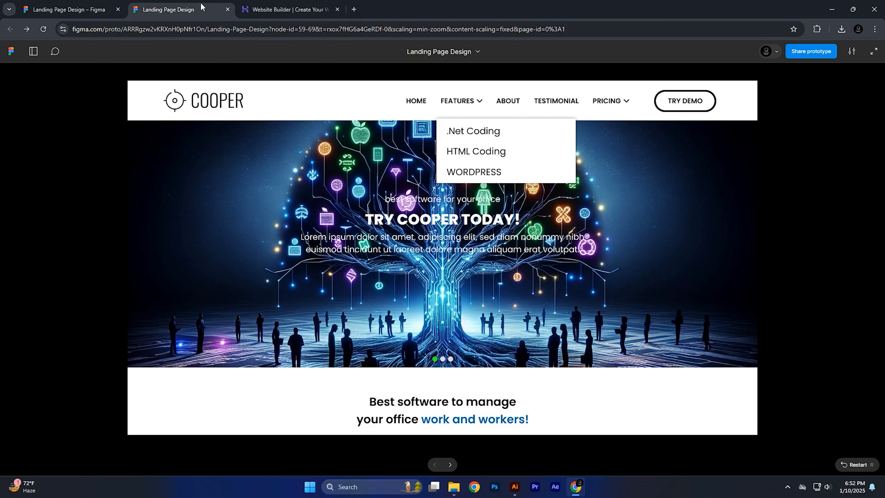
pyautogui.click(459, 102)
pyautogui.click(460, 102)
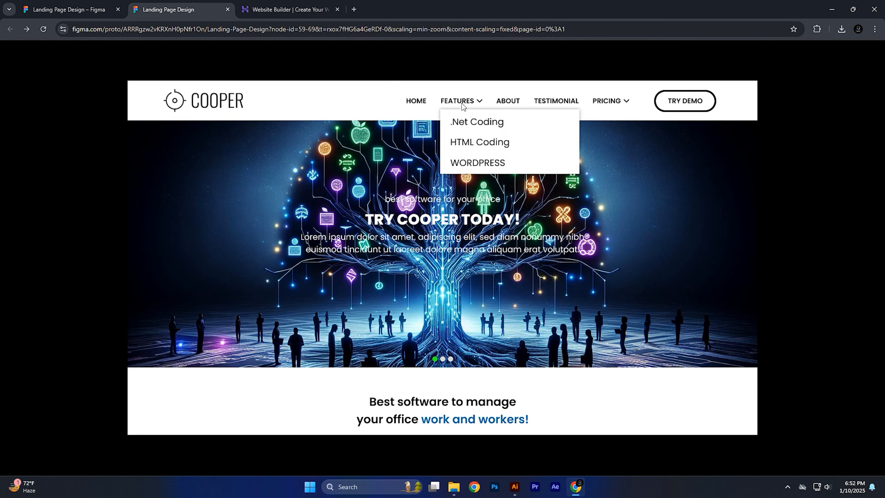
pyautogui.click(455, 101)
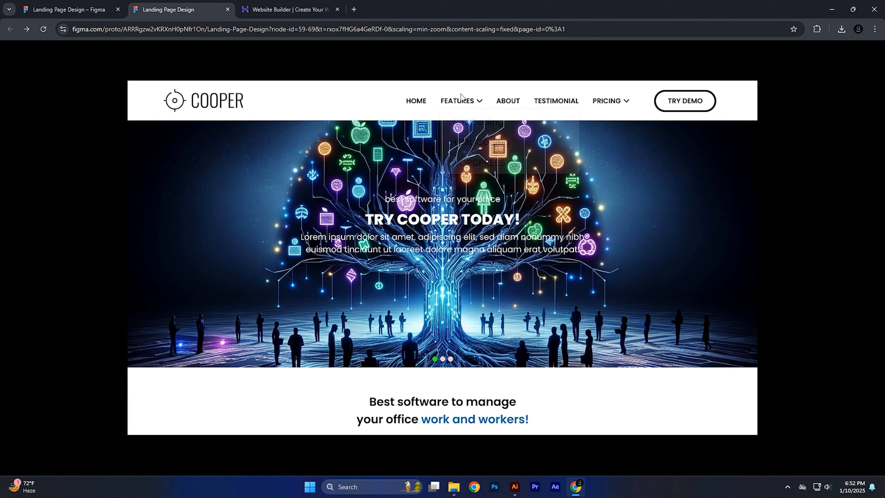
pyautogui.click(79, 5)
# Remove the drop shadow from the features drop down frame and switch to the prototype preview.
pyautogui.moveTo(452, 181); pyautogui.dragTo(489, 244)
pyautogui.scroll(-2, 442, 183)
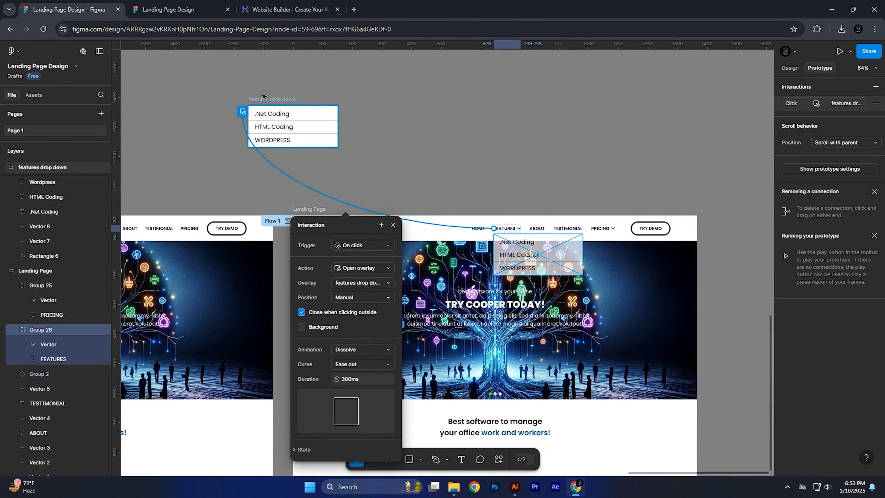
pyautogui.click(270, 101)
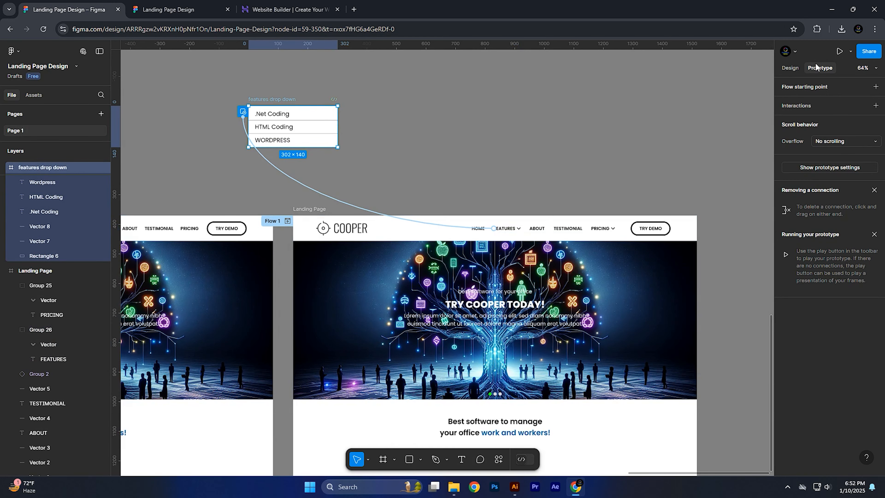
pyautogui.click(781, 69)
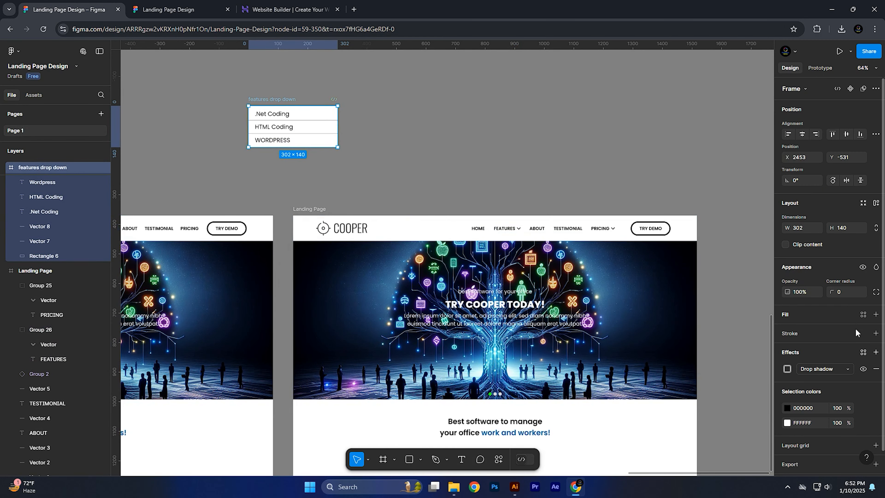
pyautogui.click(875, 368)
pyautogui.click(168, 10)
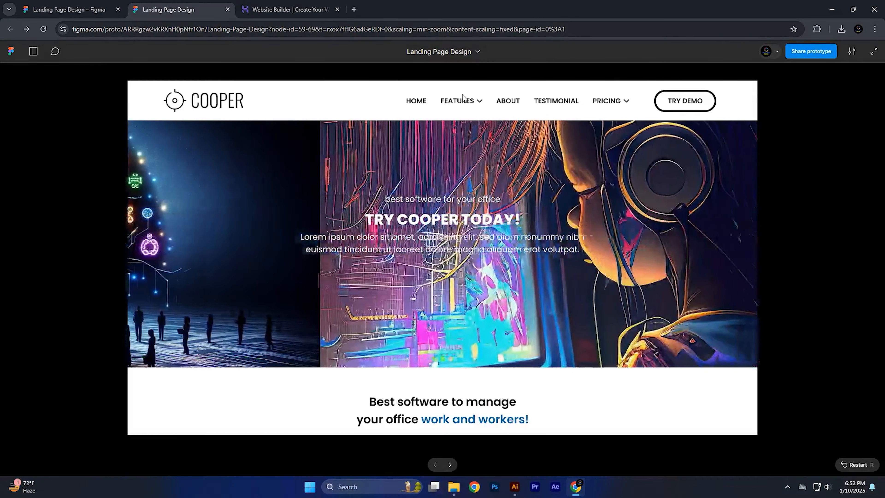
# Check the shadowless FEATURES dropdown in the prototype preview, glance at the Hostinger site, and return to the design file.
pyautogui.moveTo(462, 102)
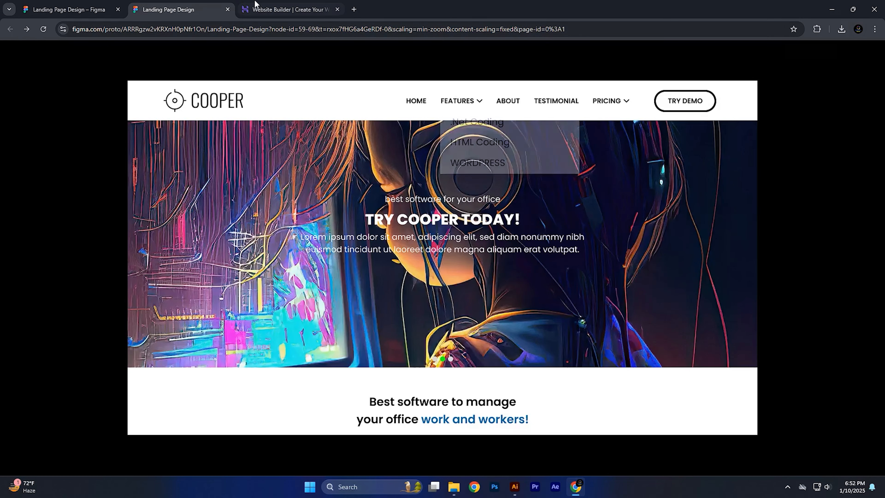
pyautogui.click(324, 10)
pyautogui.click(100, 10)
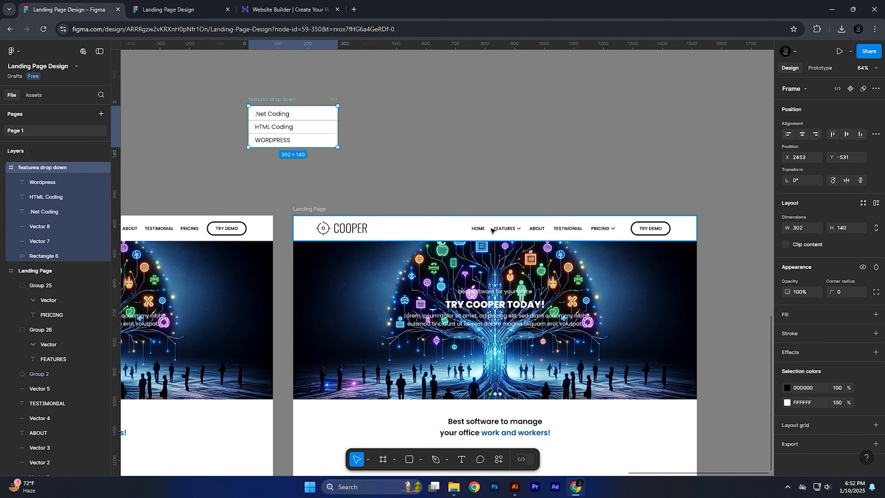
# Reopen the FEATURES interaction and move its overlay down to the header's lower edge, about 30 px below the FEATURES group.
pyautogui.click(505, 228)
pyautogui.click(819, 67)
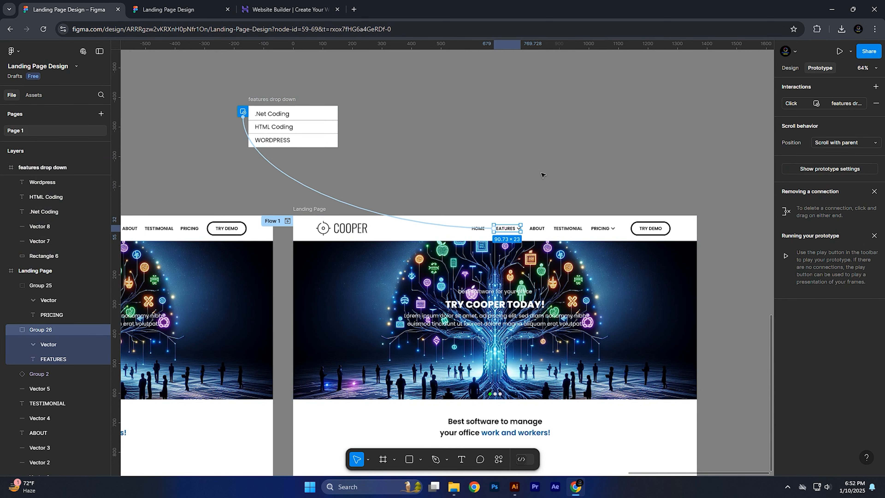
pyautogui.click(447, 225)
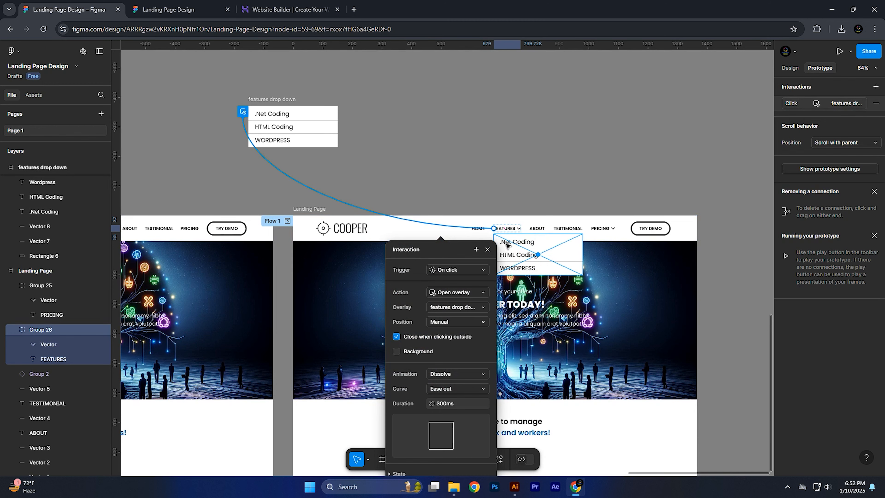
pyautogui.keyDown('ctrl'); pyautogui.click(515, 248); pyautogui.keyUp('ctrl')
pyautogui.keyDown('ctrl'); pyautogui.click(514, 248); pyautogui.keyUp('ctrl')
pyautogui.moveTo(519, 237)
pyautogui.mouseDown()
pyautogui.moveTo(512, 205)
pyautogui.moveTo(518, 231)
pyautogui.mouseUp()
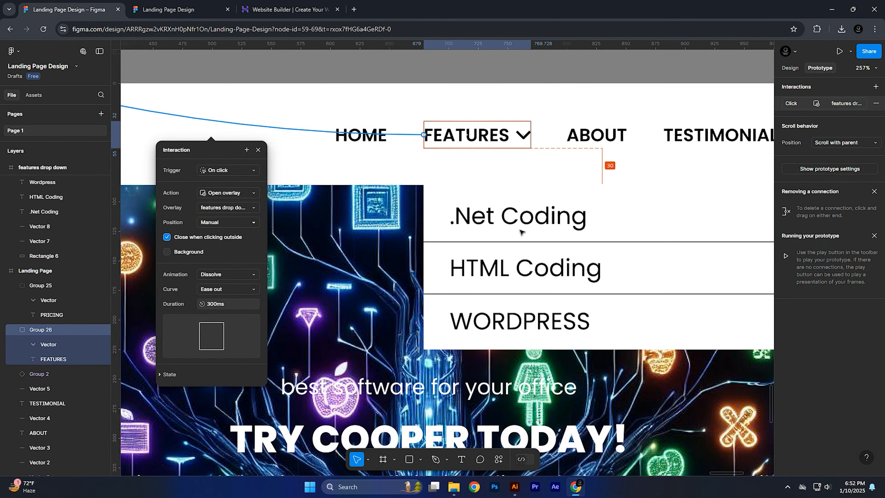
# Test the lowered FEATURES dropdown in the prototype preview and return to the design file.
pyautogui.click(215, 7)
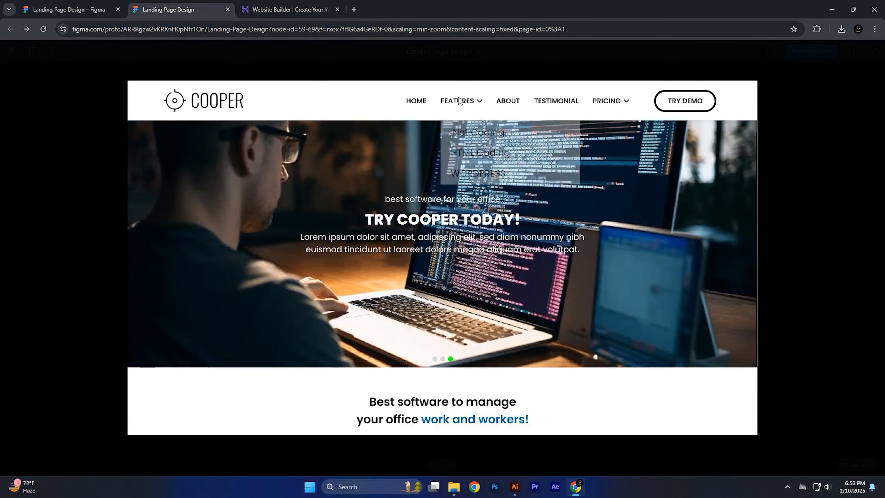
pyautogui.click(460, 101)
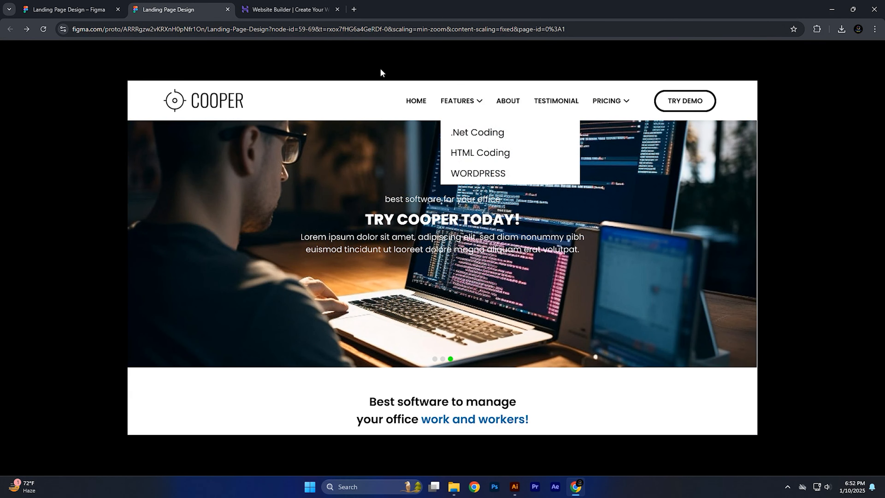
pyautogui.click(60, 7)
# Change the trigger of the FEATURES overlay interaction to While hovering and close its settings.
pyautogui.click(396, 80)
pyautogui.scroll(-3, 402, 154)
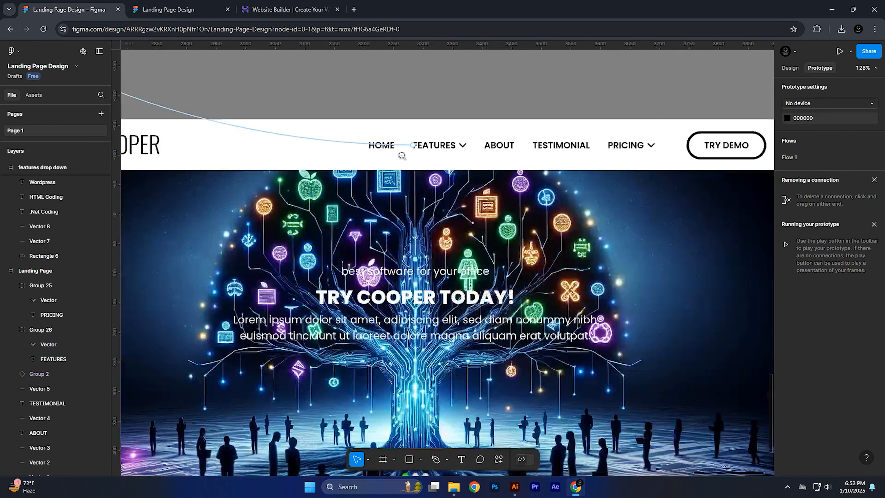
pyautogui.scroll(-5, 402, 156)
pyautogui.click(341, 178)
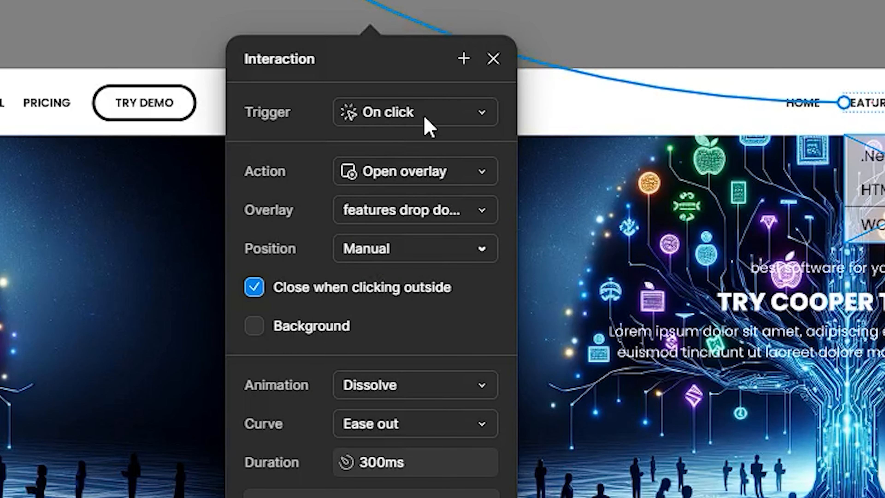
pyautogui.click(429, 126)
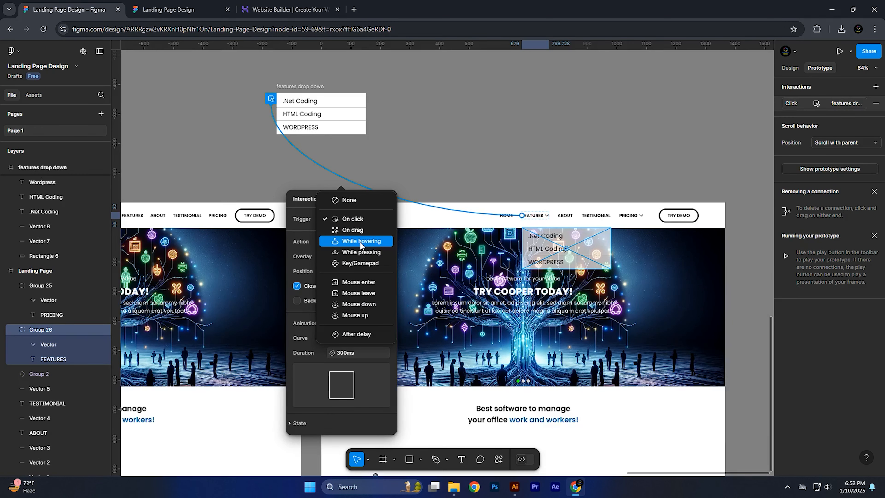
pyautogui.click(359, 242)
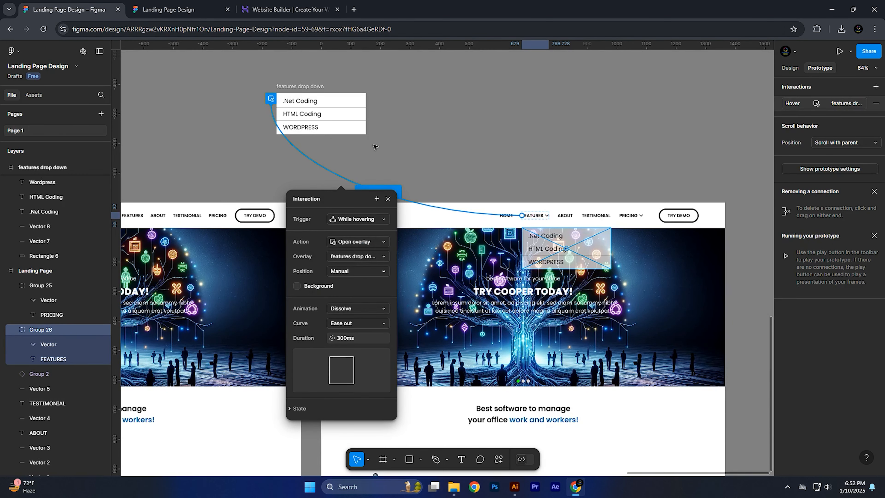
pyautogui.click(436, 168)
# Test in the prototype preview that pointing at FEATURES opens its dropdown.
pyautogui.click(201, 5)
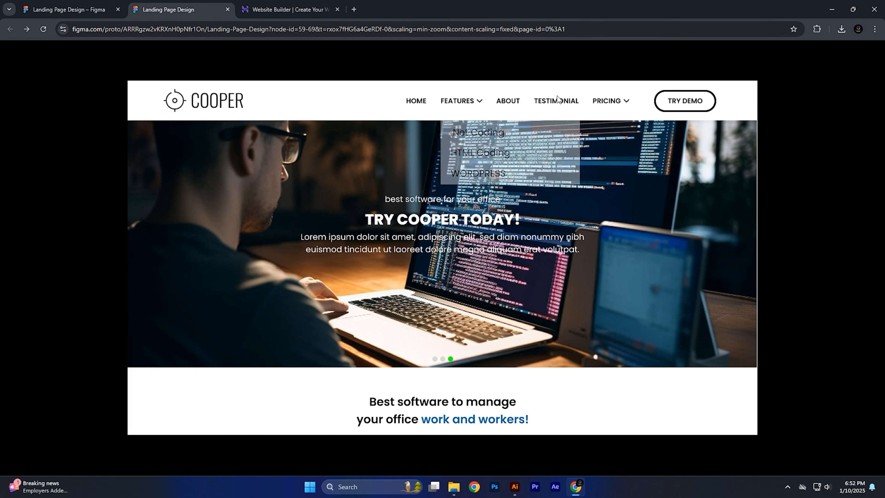
pyautogui.moveTo(449, 102)
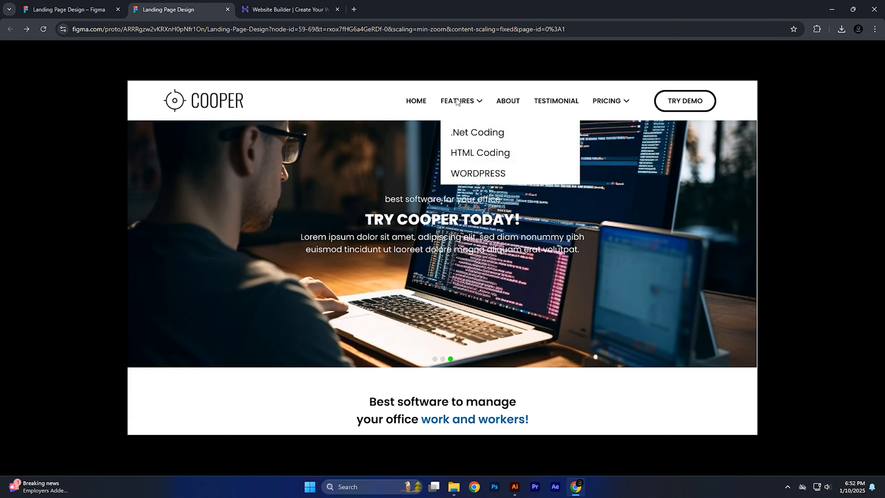